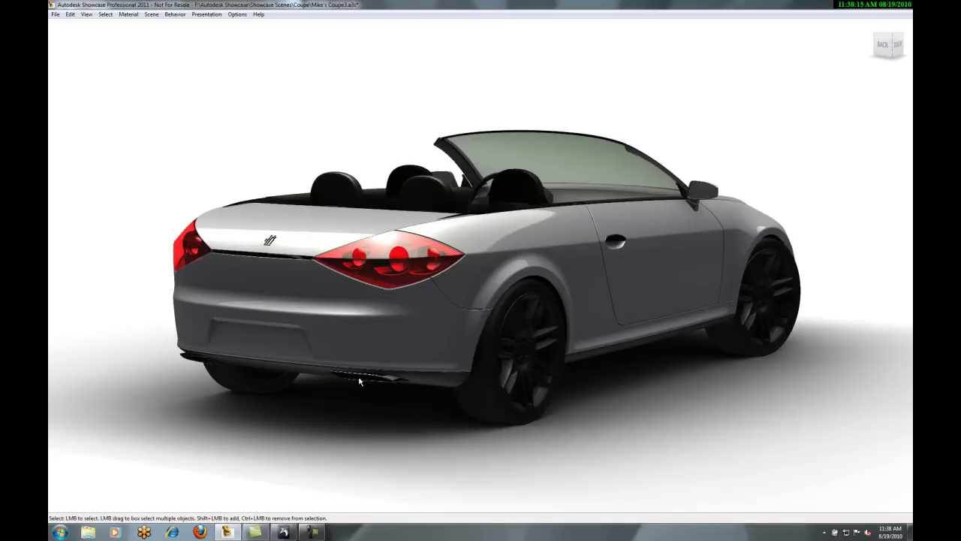
# - Switch the car scene's environment from the white room to the old warehouse
pyautogui.moveTo(294, 386); pyautogui.dragTo(818, 368)
pyautogui.moveTo(284, 324); pyautogui.dragTo(449, 344, button='middle')
pyautogui.moveTo(190, 299); pyautogui.dragTo(684, 316)
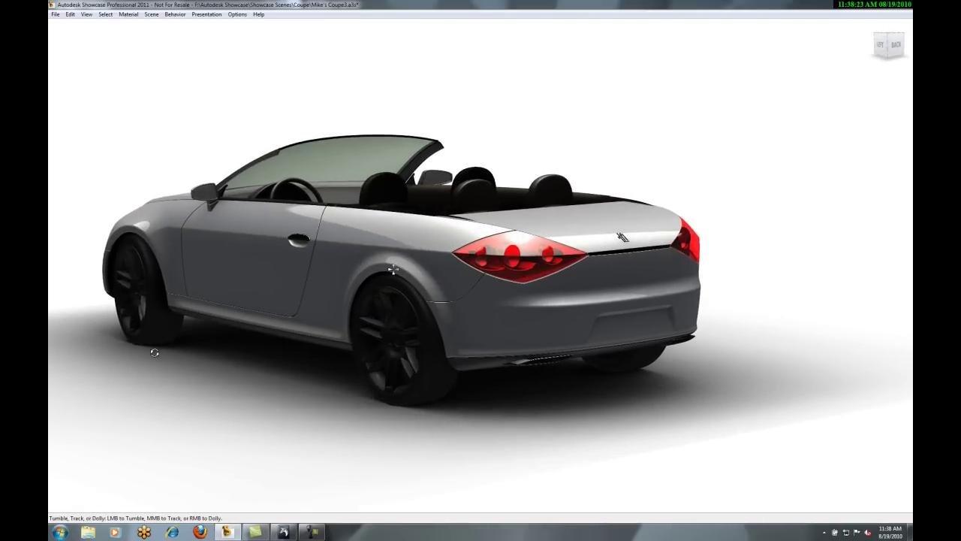
pyautogui.moveTo(213, 349); pyautogui.dragTo(363, 361)
pyautogui.keyDown('alt'); pyautogui.moveTo(277, 352); pyautogui.dragTo(473, 346, button='middle'); pyautogui.keyUp('alt')
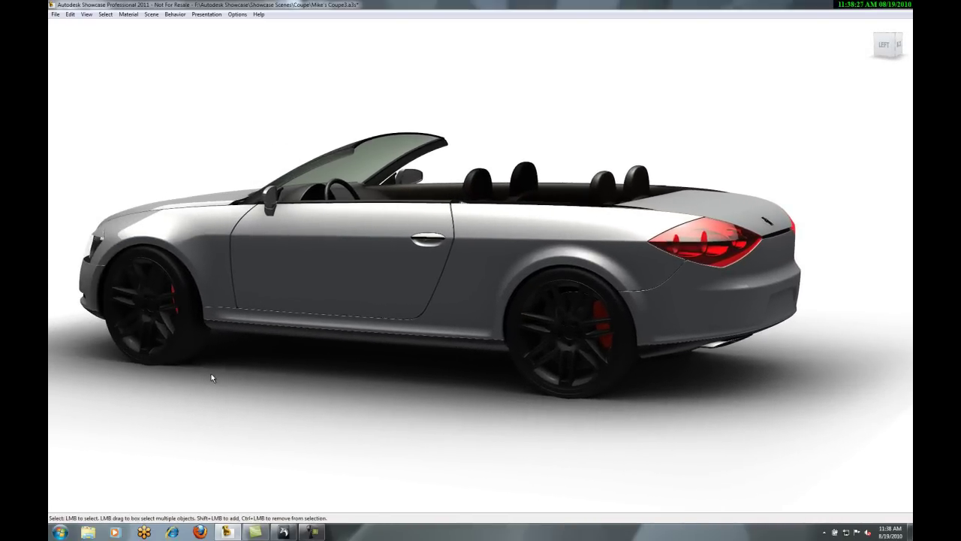
pyautogui.press('e')
pyautogui.doubleClick(93, 75)
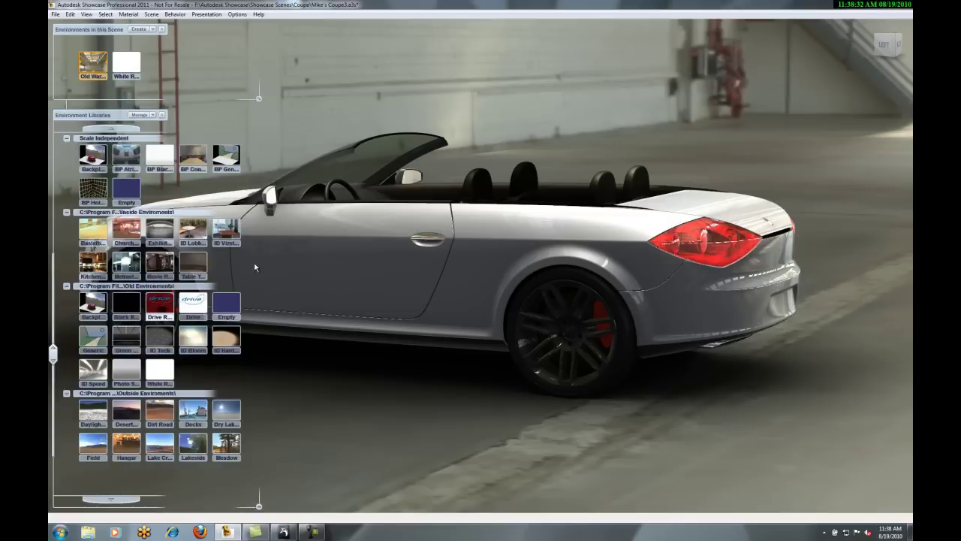
pyautogui.press('e')
# - Change the car's body paint to the blue alternative in the Body lineup
pyautogui.keyDown('alt'); pyautogui.moveTo(263, 299); pyautogui.dragTo(411, 292); pyautogui.keyUp('alt')
pyautogui.keyDown('alt'); pyautogui.moveTo(412, 292); pyautogui.dragTo(527, 298, button='middle'); pyautogui.keyUp('alt')
pyautogui.scroll(-5, 502, 301)
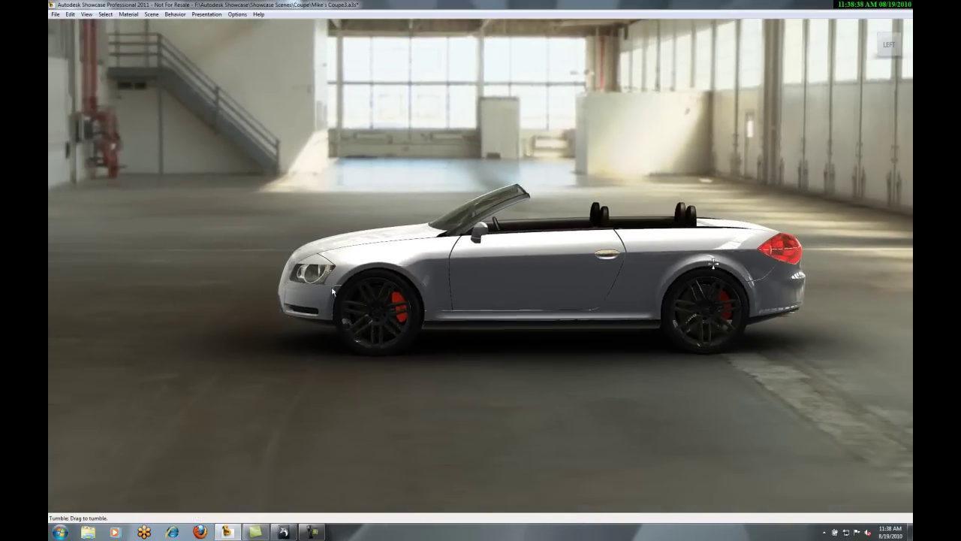
pyautogui.moveTo(360, 293); pyautogui.dragTo(418, 299)
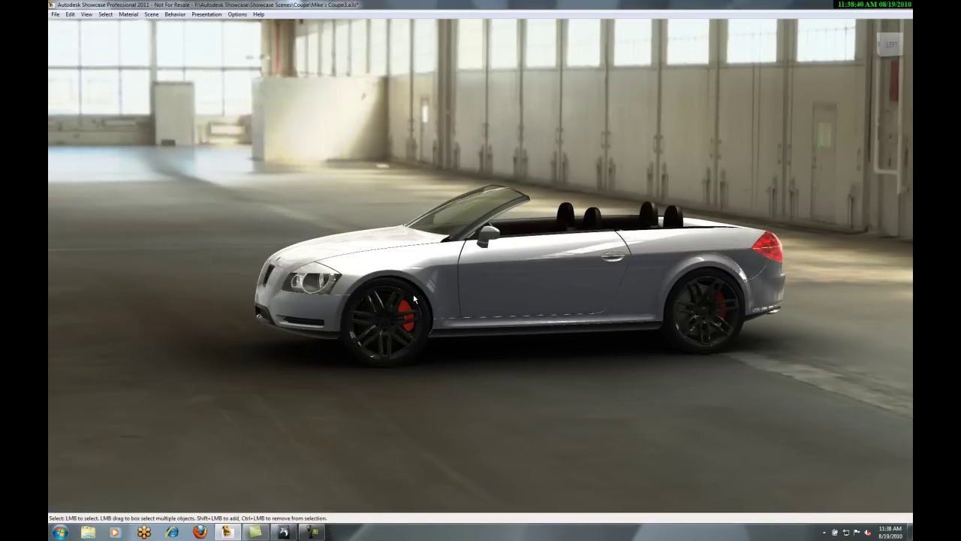
pyautogui.press('a')
pyautogui.click(802, 214)
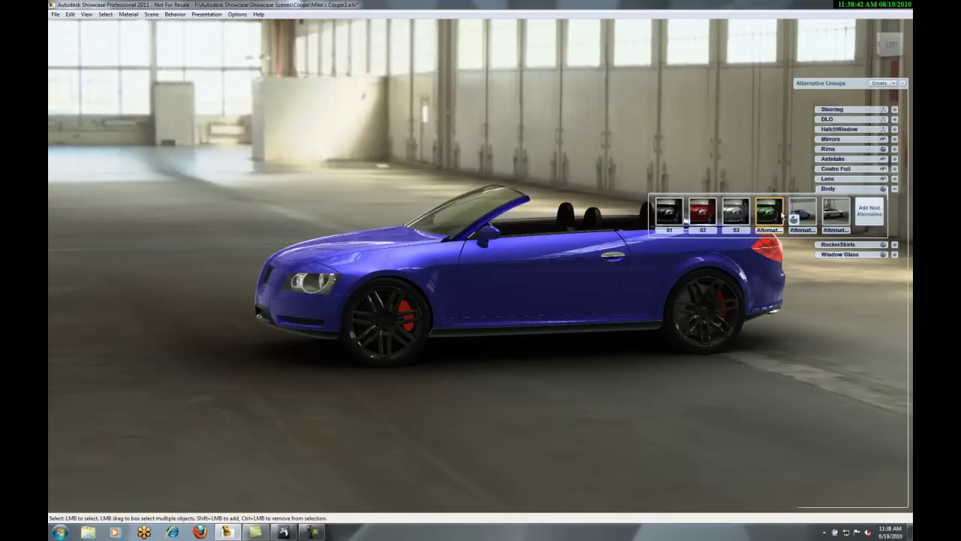
pyautogui.press('a')
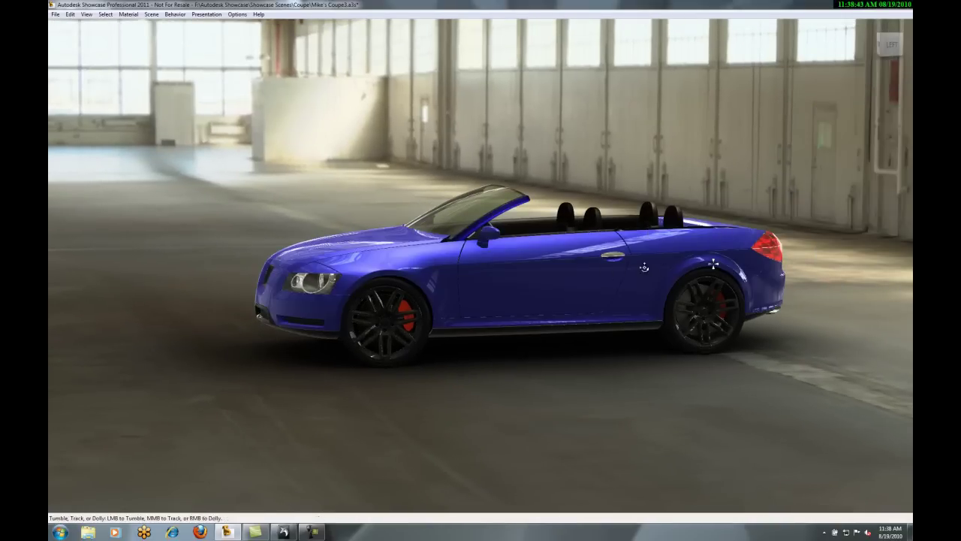
# - Examine the blue convertible's side and rear against the warehouse environment from several angles
pyautogui.keyDown('alt'); pyautogui.moveTo(640, 279); pyautogui.dragTo(523, 277); pyautogui.keyUp('alt')
pyautogui.keyDown('alt'); pyautogui.moveTo(741, 268); pyautogui.dragTo(565, 278); pyautogui.keyUp('alt')
pyautogui.scroll(3, 516, 279)
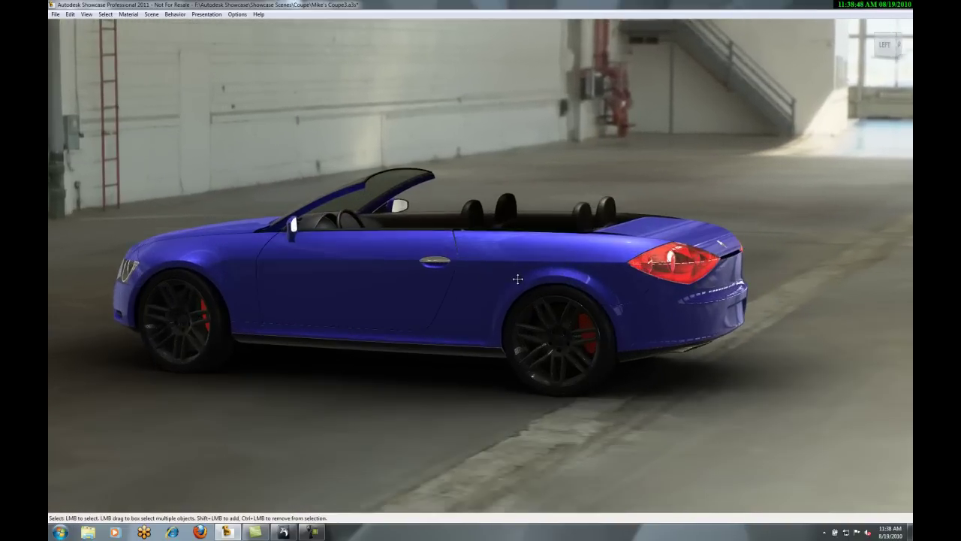
pyautogui.moveTo(676, 263)
pyautogui.keyDown('alt'); pyautogui.mouseDown()
pyautogui.moveTo(594, 264)
pyautogui.moveTo(496, 286)
pyautogui.mouseUp(); pyautogui.keyUp('alt')
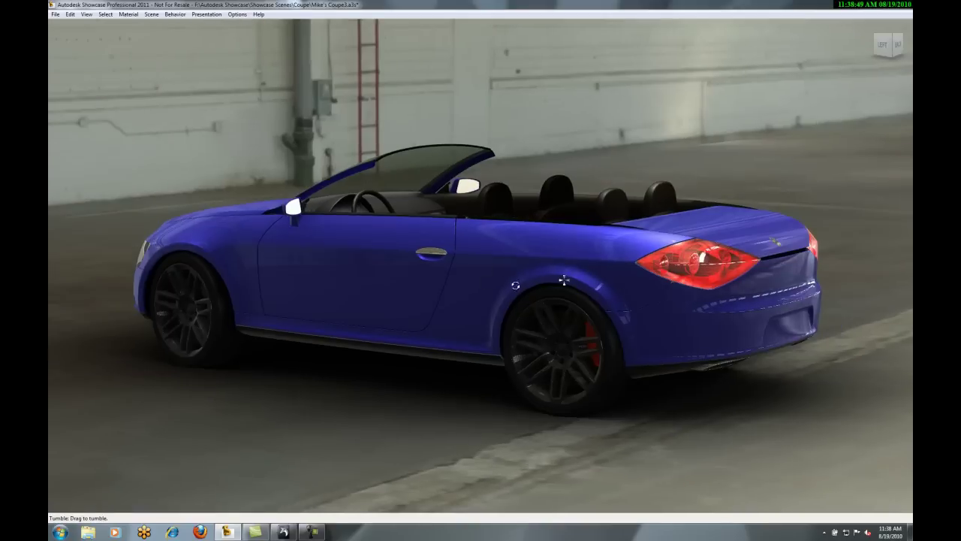
pyautogui.keyDown('alt'); pyautogui.moveTo(826, 285); pyautogui.dragTo(593, 283, button='middle'); pyautogui.keyUp('alt')
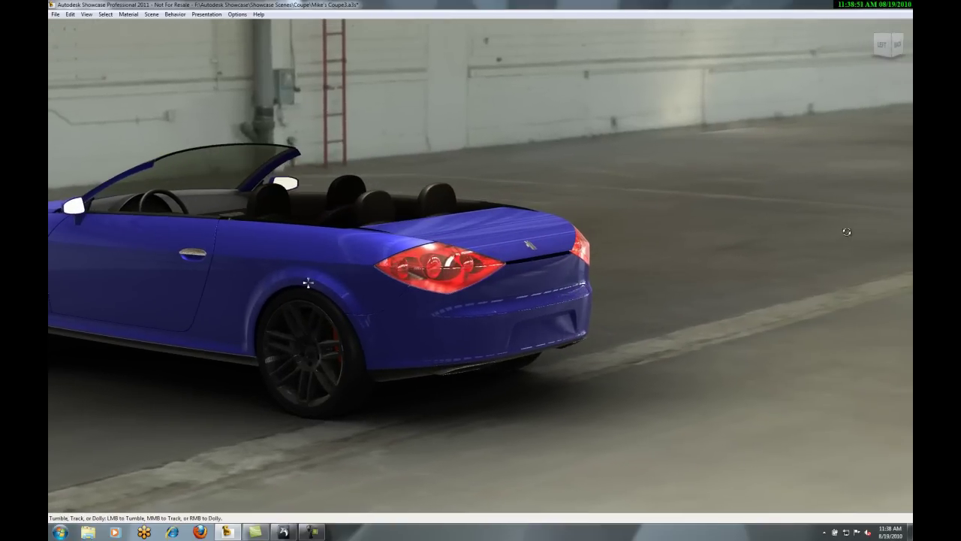
pyautogui.keyDown('alt'); pyautogui.moveTo(613, 265); pyautogui.dragTo(573, 270); pyautogui.keyUp('alt')
pyautogui.moveTo(682, 272)
pyautogui.keyDown('alt'); pyautogui.mouseDown()
pyautogui.moveTo(658, 258)
pyautogui.moveTo(433, 252)
pyautogui.mouseUp(); pyautogui.keyUp('alt')
pyautogui.moveTo(805, 264)
pyautogui.keyDown('alt'); pyautogui.mouseDown()
pyautogui.moveTo(746, 242)
pyautogui.moveTo(429, 223)
pyautogui.moveTo(351, 198)
pyautogui.mouseUp(); pyautogui.keyUp('alt')
pyautogui.keyDown('alt'); pyautogui.moveTo(619, 232); pyautogui.dragTo(453, 228, button='middle'); pyautogui.keyUp('alt')
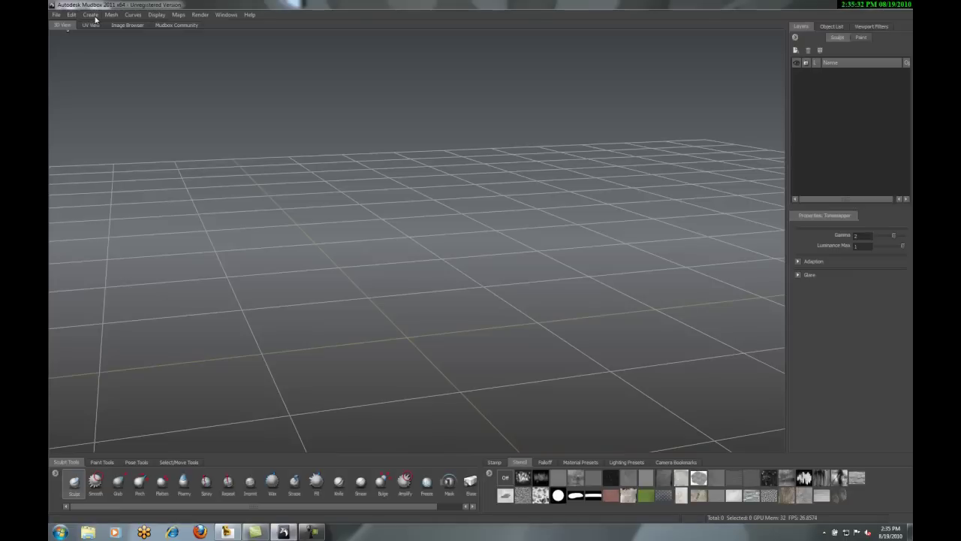
# - Switch to Mudbox and create a human body base mesh in the empty scene
pyautogui.click(90, 14)
pyautogui.click(102, 27)
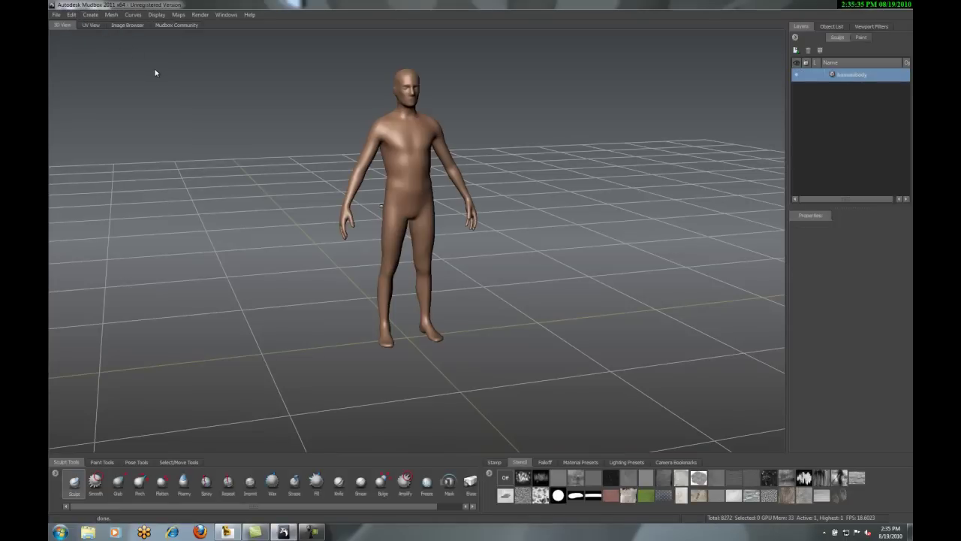
pyautogui.keyDown('alt'); pyautogui.moveTo(155, 72); pyautogui.dragTo(189, 101); pyautogui.keyUp('alt')
pyautogui.keyDown('alt'); pyautogui.moveTo(188, 100); pyautogui.dragTo(397, 198, button='right'); pyautogui.keyUp('alt')
# - Choose the Sculpt tool and subdivide the human body mesh up to level 5
pyautogui.click(73, 481)
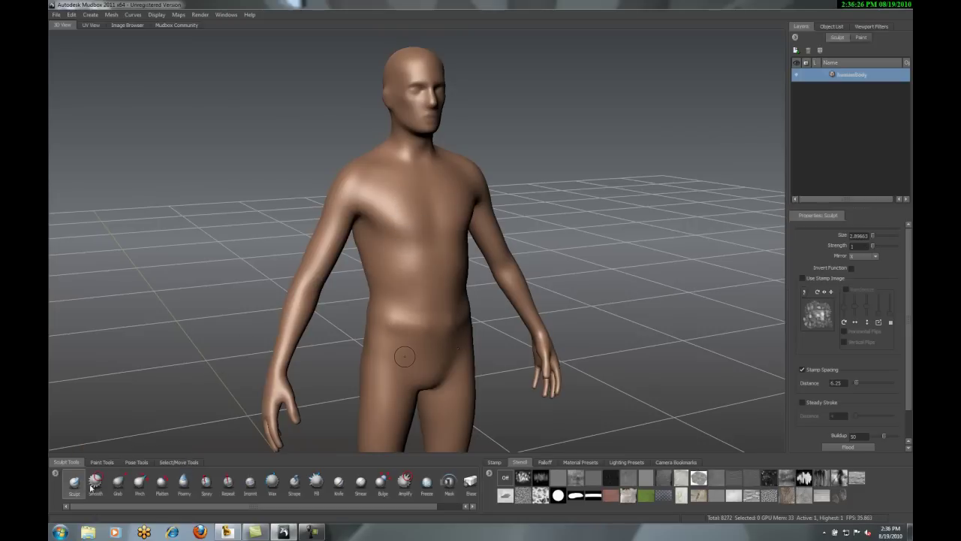
pyautogui.hotkey('shift', 'd')
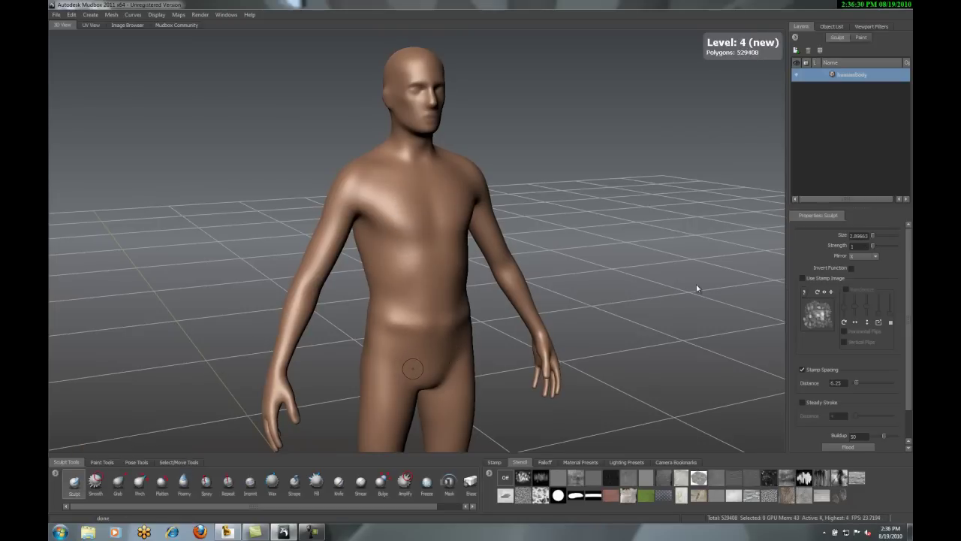
pyautogui.hotkey('shift', 'd')
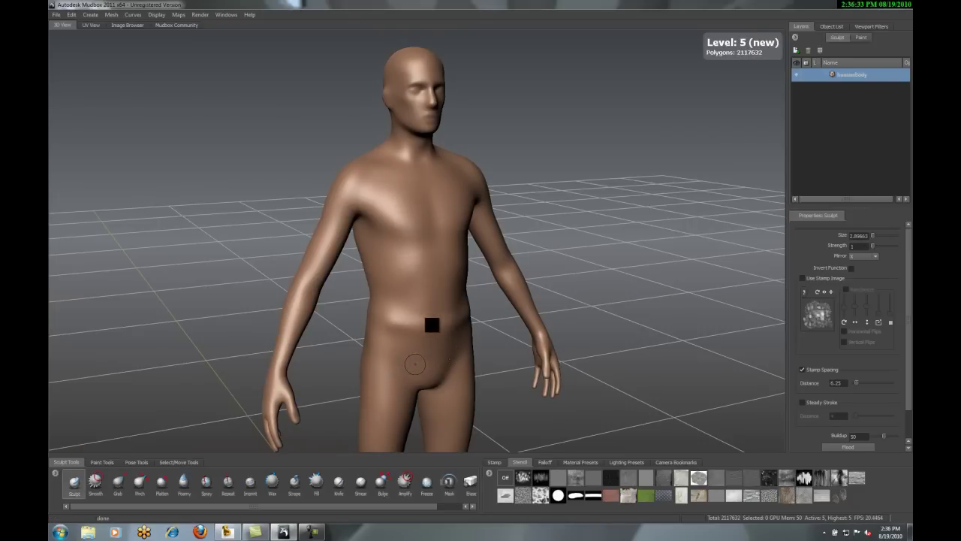
# - Sculpt symmetrical abdominal muscles and fuller chest muscles on the torso
pyautogui.moveTo(465, 295); pyautogui.dragTo(387, 301)
pyautogui.hotkey('ctrl', 'z')
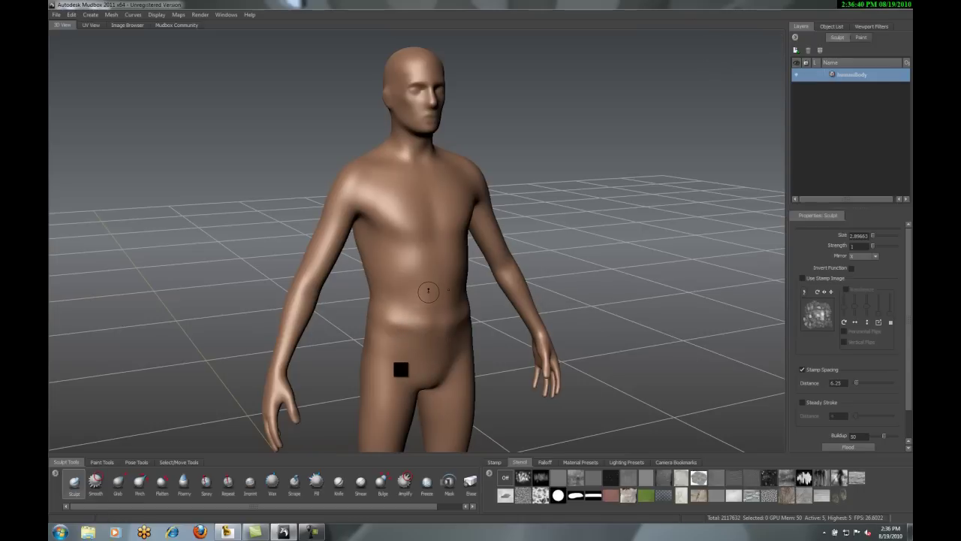
pyautogui.hotkey('ctrl', 'y')
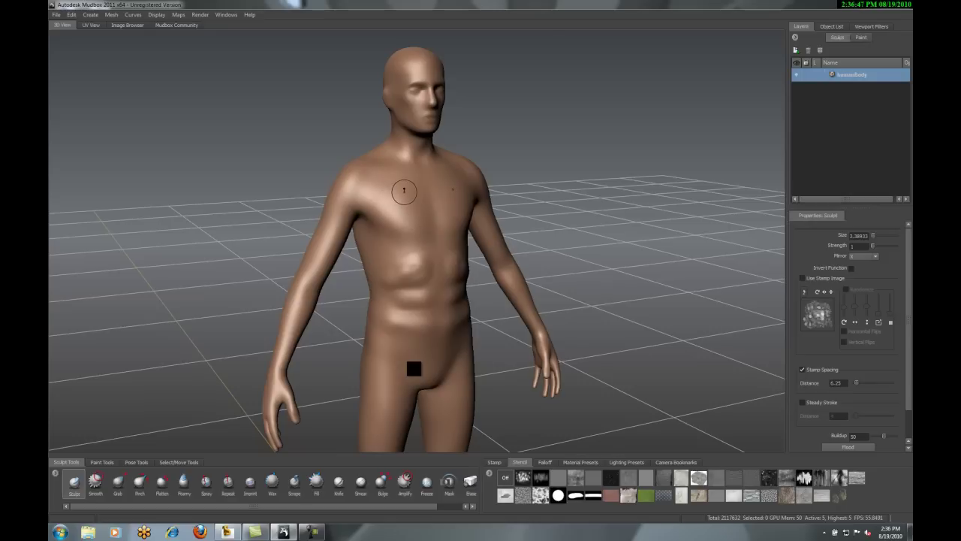
pyautogui.moveTo(404, 191); pyautogui.dragTo(412, 195)
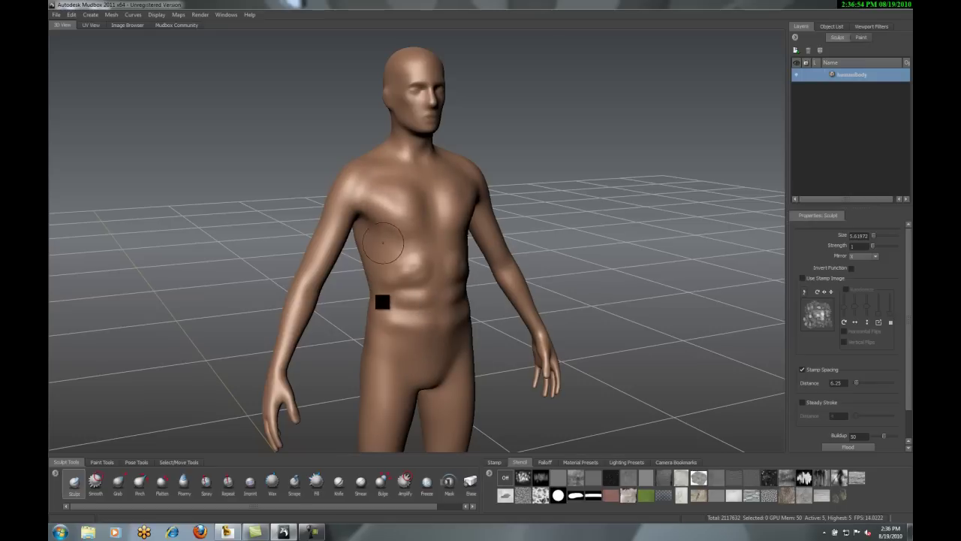
# - Sculpt mirrored muscles above the shoulders, two neck tendons and raised collarbones on the upper body
pyautogui.moveTo(404, 207)
pyautogui.keyDown('alt'); pyautogui.mouseDown()
pyautogui.moveTo(407, 216)
pyautogui.moveTo(438, 193)
pyautogui.moveTo(418, 174)
pyautogui.moveTo(412, 133)
pyautogui.moveTo(344, 150)
pyautogui.mouseUp(); pyautogui.keyUp('alt')
pyautogui.scroll(5, 403, 208)
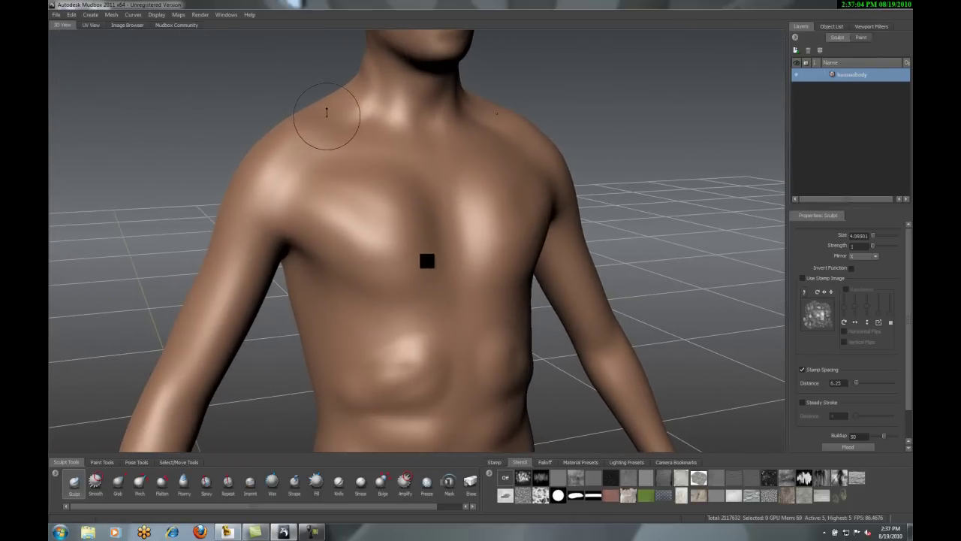
pyautogui.moveTo(326, 114)
pyautogui.mouseDown()
pyautogui.moveTo(314, 130)
pyautogui.moveTo(295, 128)
pyautogui.moveTo(320, 112)
pyautogui.mouseUp()
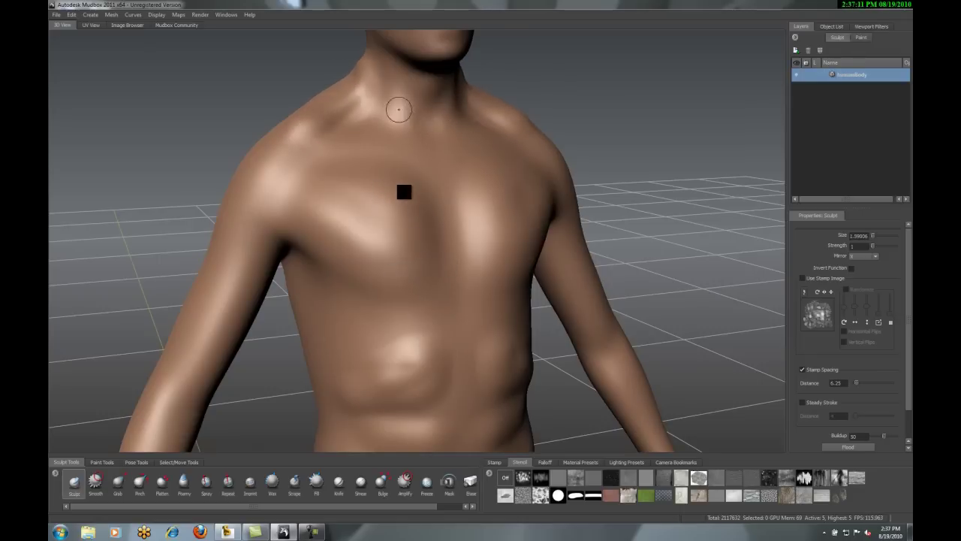
pyautogui.moveTo(398, 102)
pyautogui.mouseDown()
pyautogui.moveTo(407, 143)
pyautogui.moveTo(269, 158)
pyautogui.mouseUp()
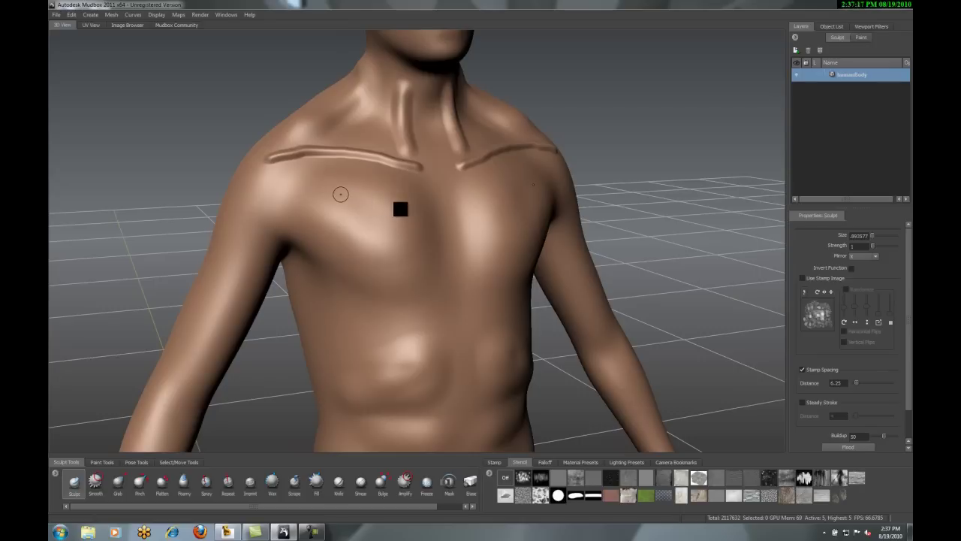
# - Build up the shoulder and arm muscles symmetrically with the Sculpt tool
pyautogui.keyDown('alt'); pyautogui.moveTo(343, 180); pyautogui.dragTo(289, 187); pyautogui.keyUp('alt')
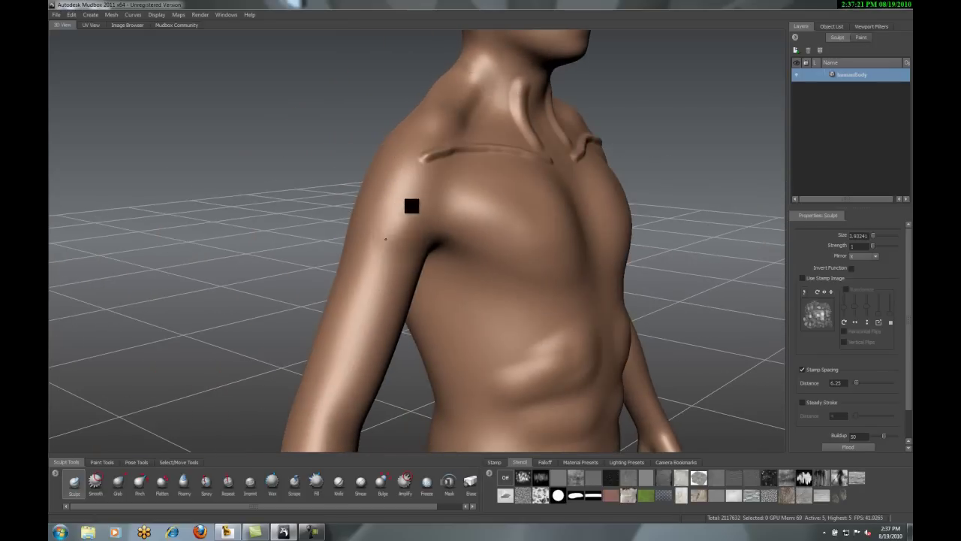
pyautogui.moveTo(425, 155)
pyautogui.mouseDown()
pyautogui.moveTo(399, 139)
pyautogui.moveTo(496, 189)
pyautogui.moveTo(556, 182)
pyautogui.mouseUp()
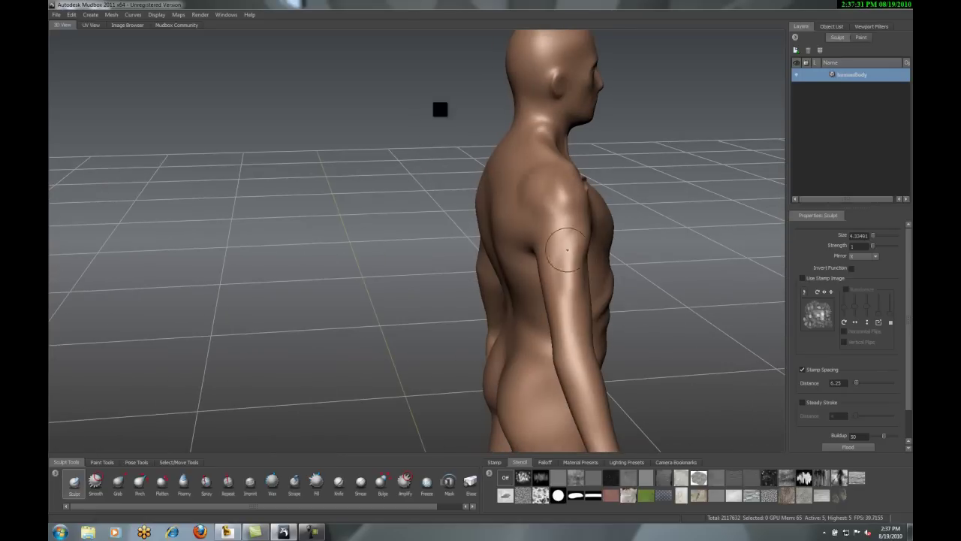
pyautogui.moveTo(571, 256)
pyautogui.mouseDown()
pyautogui.moveTo(565, 310)
pyautogui.moveTo(551, 295)
pyautogui.moveTo(530, 183)
pyautogui.mouseUp()
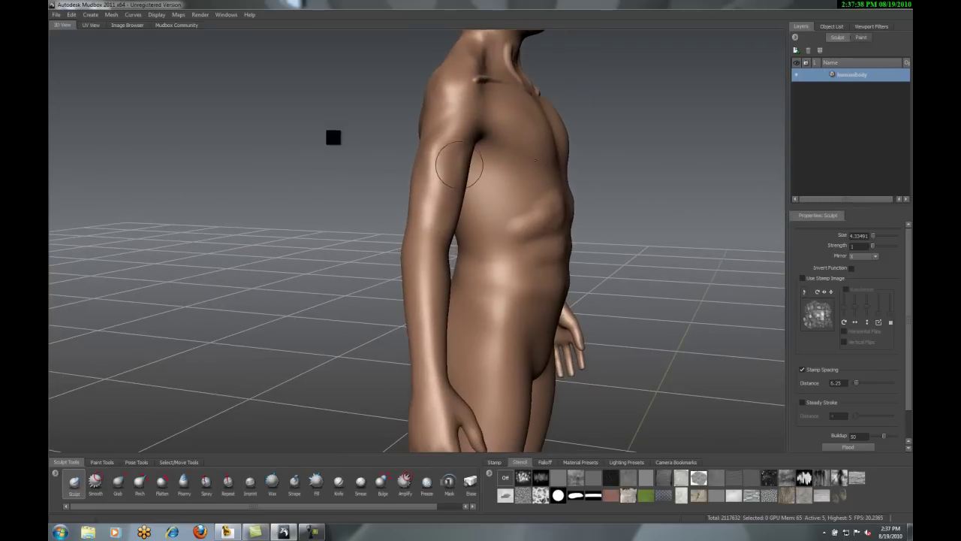
pyautogui.moveTo(435, 197); pyautogui.dragTo(433, 266)
pyautogui.keyDown('alt'); pyautogui.moveTo(332, 103); pyautogui.dragTo(326, 107); pyautogui.keyUp('alt')
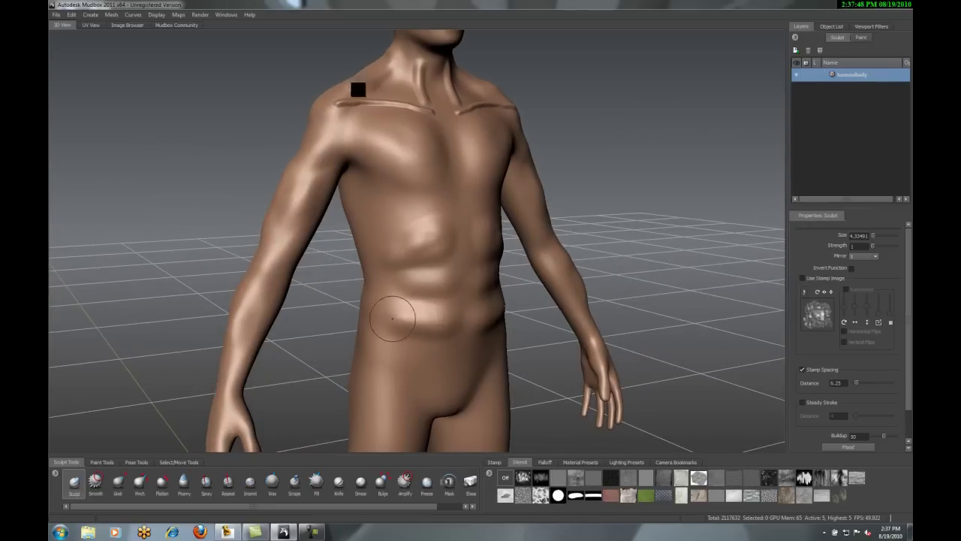
# - Soften the sculpted abdomen, chest, neck and collarbone forms with the Smooth tool
pyautogui.click(95, 482)
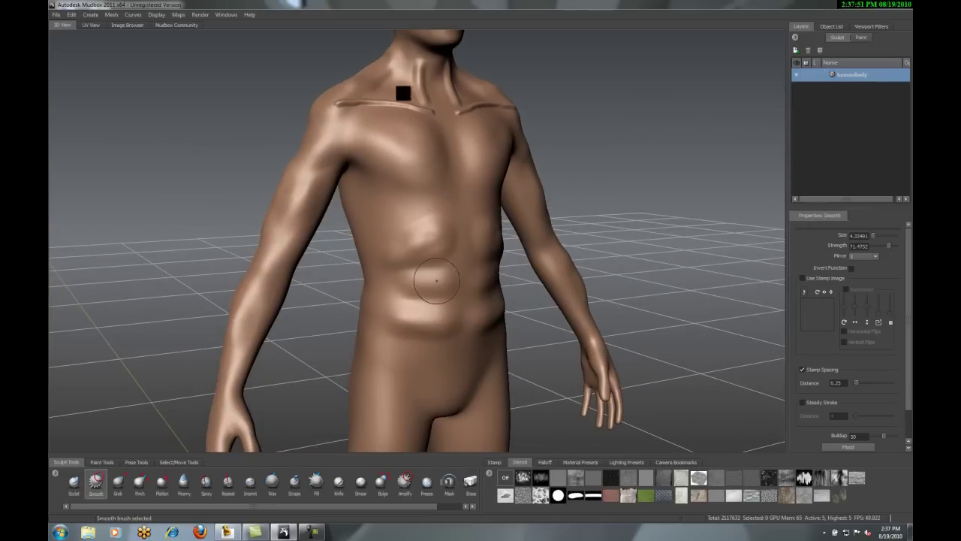
pyautogui.keyDown('alt'); pyautogui.moveTo(423, 278); pyautogui.dragTo(431, 275); pyautogui.keyUp('alt')
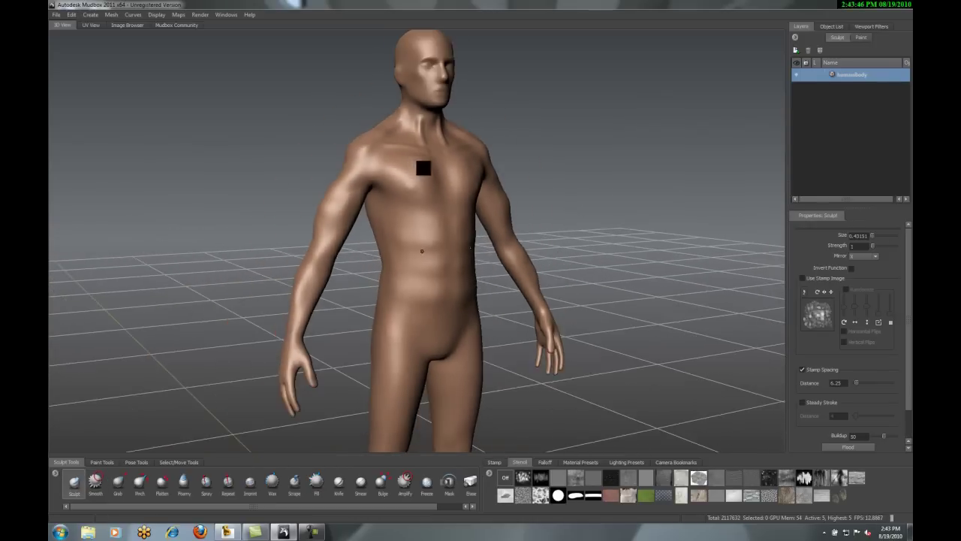
# - Sculpt thin raised veins on the neck, chest, shoulders and arms, and blend them in with the Smooth tool
pyautogui.keyDown('alt'); pyautogui.moveTo(422, 163); pyautogui.dragTo(337, 152); pyautogui.keyUp('alt')
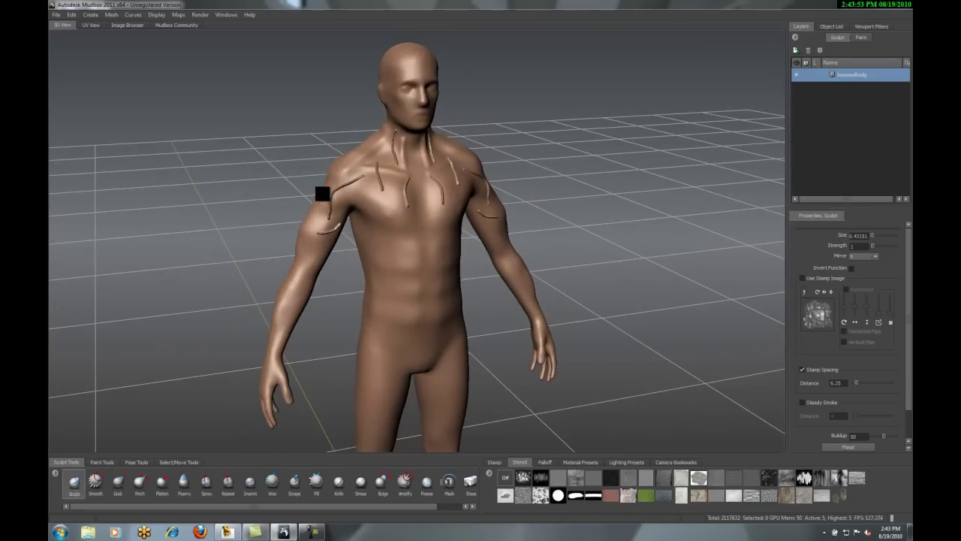
pyautogui.keyDown('alt'); pyautogui.moveTo(321, 194); pyautogui.dragTo(374, 220); pyautogui.keyUp('alt')
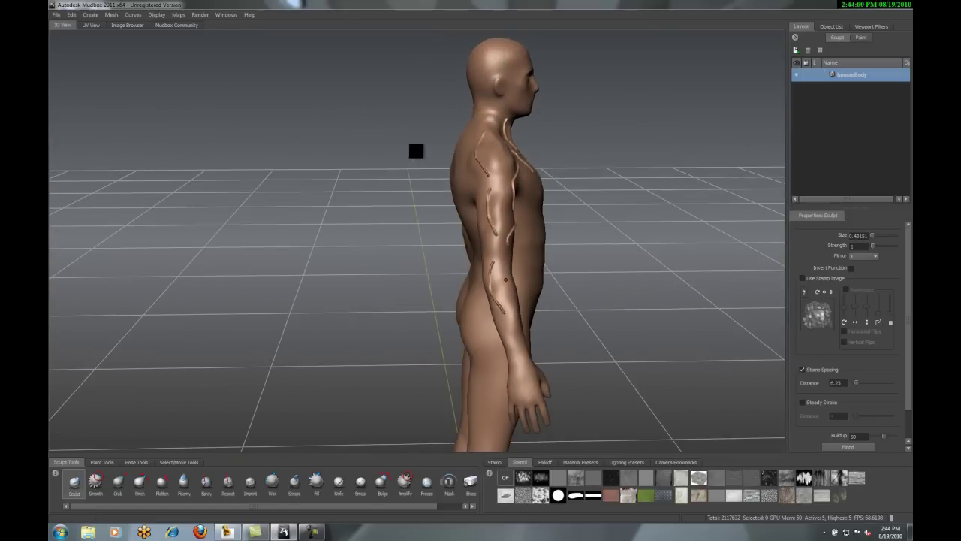
pyautogui.moveTo(411, 129)
pyautogui.keyDown('alt'); pyautogui.mouseDown()
pyautogui.moveTo(383, 168)
pyautogui.moveTo(393, 138)
pyautogui.moveTo(355, 199)
pyautogui.mouseUp(); pyautogui.keyUp('alt')
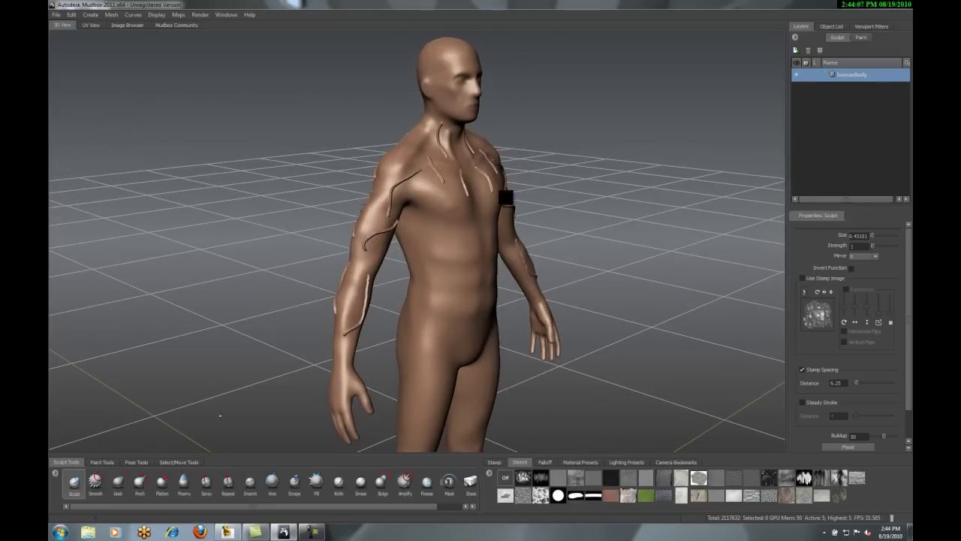
pyautogui.click(96, 482)
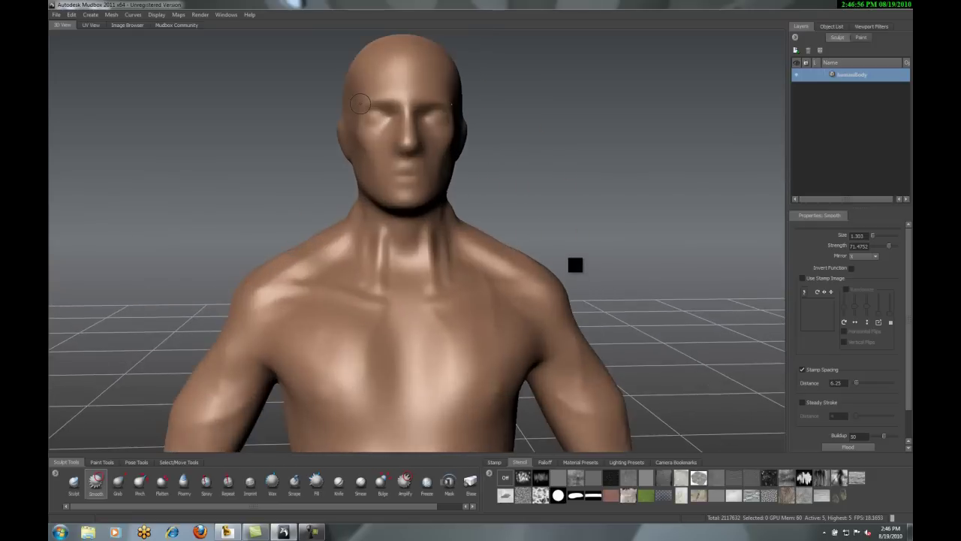
# - Turn on a preset stencil over the head and replace its image with the imported portrait-and-back reference photo
pyautogui.keyDown('alt'); pyautogui.moveTo(575, 265); pyautogui.dragTo(577, 287, button='right'); pyautogui.keyUp('alt')
pyautogui.keyDown('alt'); pyautogui.moveTo(578, 287); pyautogui.dragTo(579, 320, button='middle'); pyautogui.keyUp('alt')
pyautogui.keyDown('alt'); pyautogui.moveTo(579, 320); pyautogui.dragTo(546, 278); pyautogui.keyUp('alt')
pyautogui.keyDown('alt'); pyautogui.moveTo(552, 297); pyautogui.dragTo(561, 305, button='right'); pyautogui.keyUp('alt')
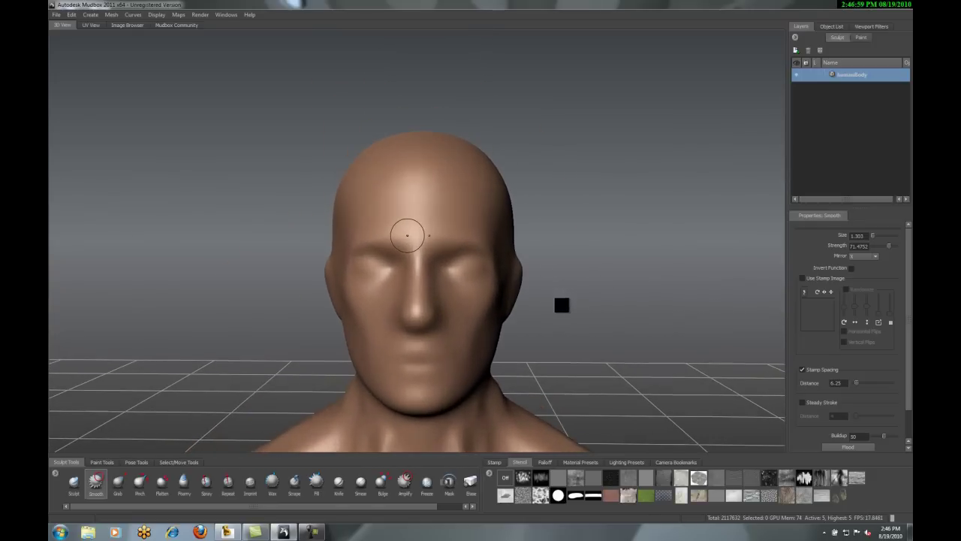
pyautogui.keyDown('alt'); pyautogui.moveTo(562, 305); pyautogui.dragTo(547, 286, button='middle'); pyautogui.keyUp('alt')
pyautogui.keyDown('alt'); pyautogui.moveTo(547, 285); pyautogui.dragTo(438, 230); pyautogui.keyUp('alt')
pyautogui.keyDown('alt'); pyautogui.moveTo(438, 230); pyautogui.dragTo(458, 146, button='right'); pyautogui.keyUp('alt')
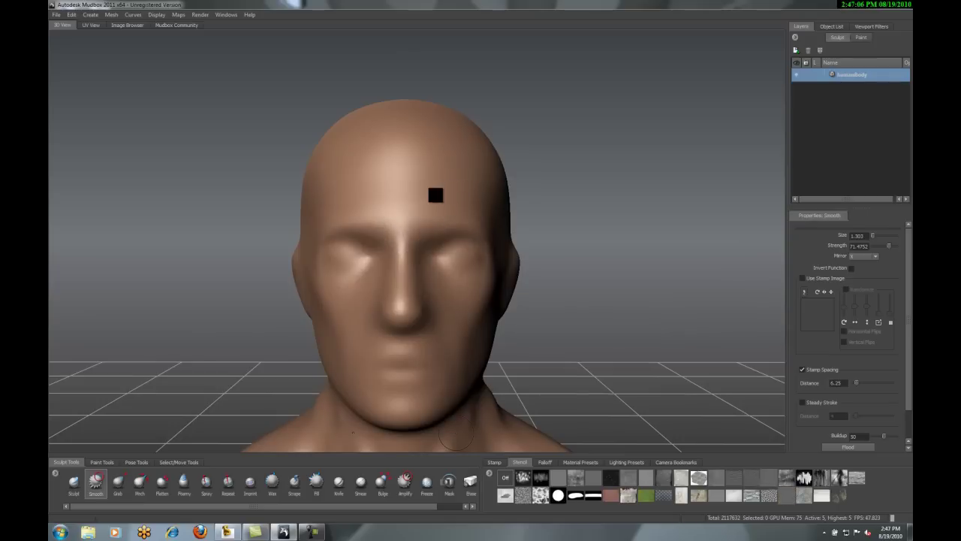
pyautogui.click(839, 495)
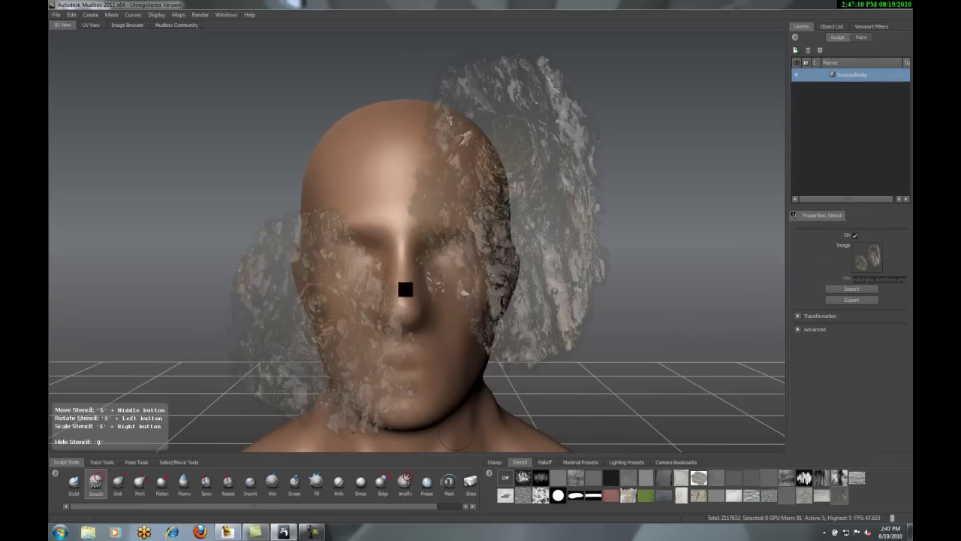
pyautogui.click(851, 288)
pyautogui.doubleClick(160, 191)
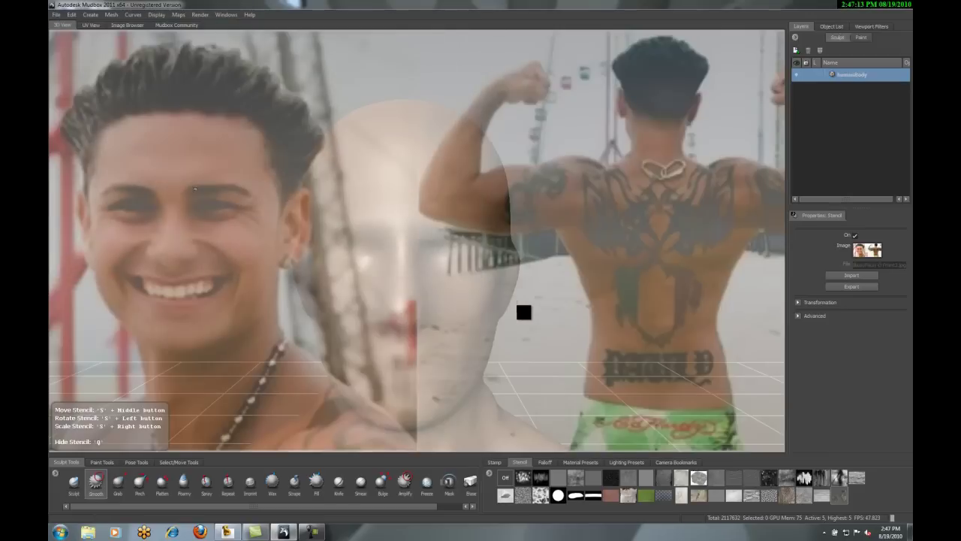
# - Move and scale the photo stencil until the smiling portrait lines up with the front of the model's head
pyautogui.moveTo(324, 232); pyautogui.dragTo(534, 257, button='middle')
pyautogui.moveTo(541, 281); pyautogui.dragTo(385, 266, button='right')
pyautogui.moveTo(385, 268)
pyautogui.mouseDown(button='middle')
pyautogui.moveTo(446, 330)
pyautogui.moveTo(448, 323)
pyautogui.moveTo(397, 318)
pyautogui.moveTo(422, 321)
pyautogui.moveTo(420, 311)
pyautogui.mouseUp(button='middle')
# - Sculpt spiky hair around the front hairline through the portrait stencil with the Sculpt tool, checking the relief with the stencil hidden
pyautogui.click(74, 483)
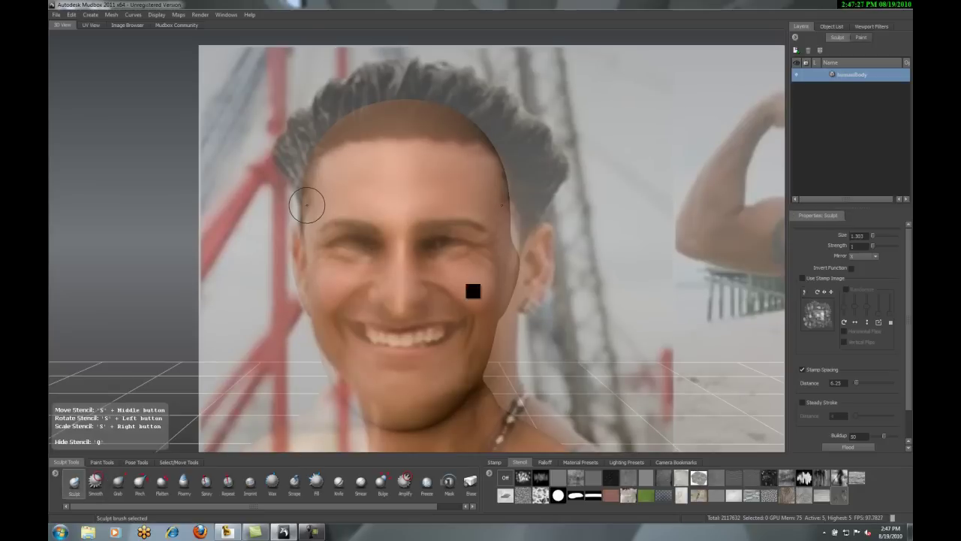
pyautogui.moveTo(307, 206); pyautogui.dragTo(317, 205)
pyautogui.press('q')
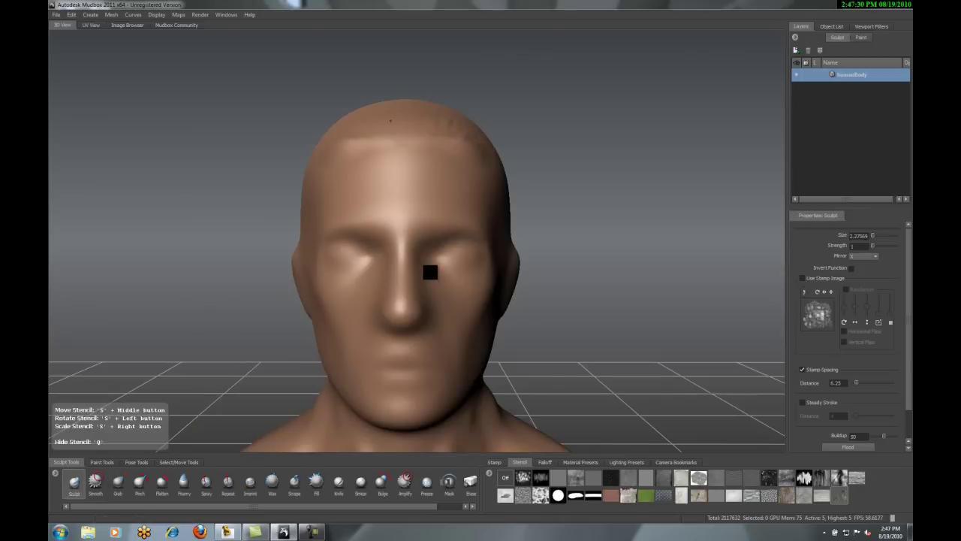
pyautogui.moveTo(434, 259)
pyautogui.mouseDown()
pyautogui.moveTo(446, 227)
pyautogui.moveTo(417, 218)
pyautogui.moveTo(413, 246)
pyautogui.mouseUp()
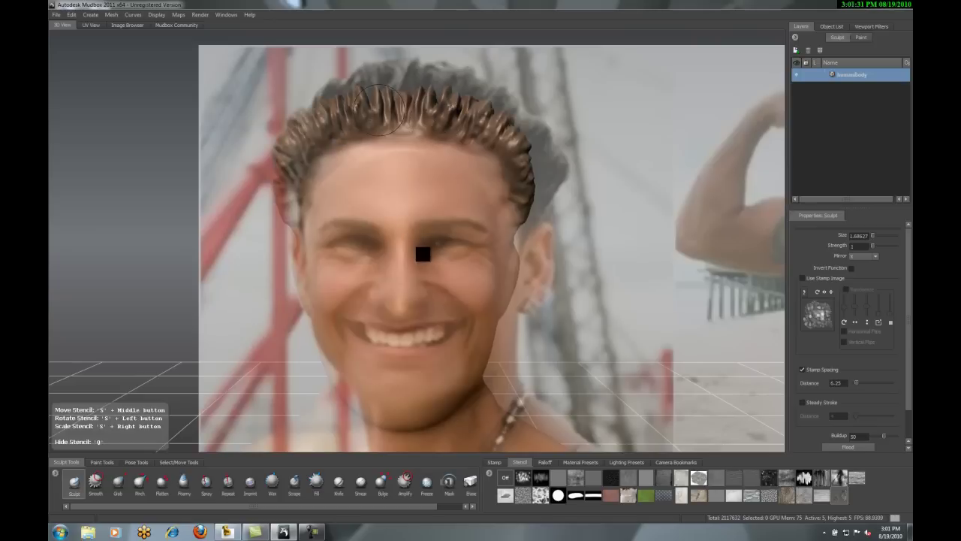
pyautogui.press('q')
pyautogui.press('q')
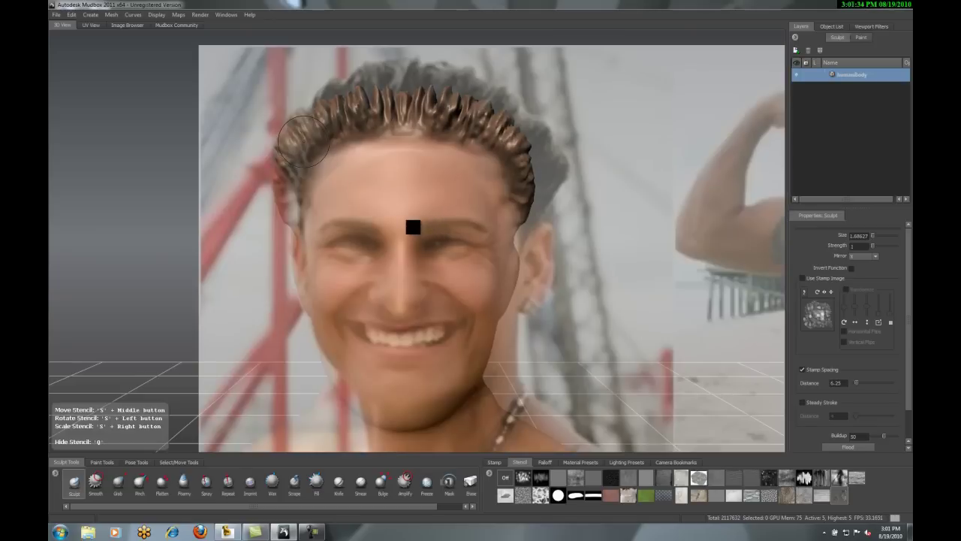
pyautogui.press('q')
pyautogui.press('q')
# - Create a diffuse paint layer with the Projection brush and stroke it over the face
pyautogui.click(102, 463)
pyautogui.click(102, 482)
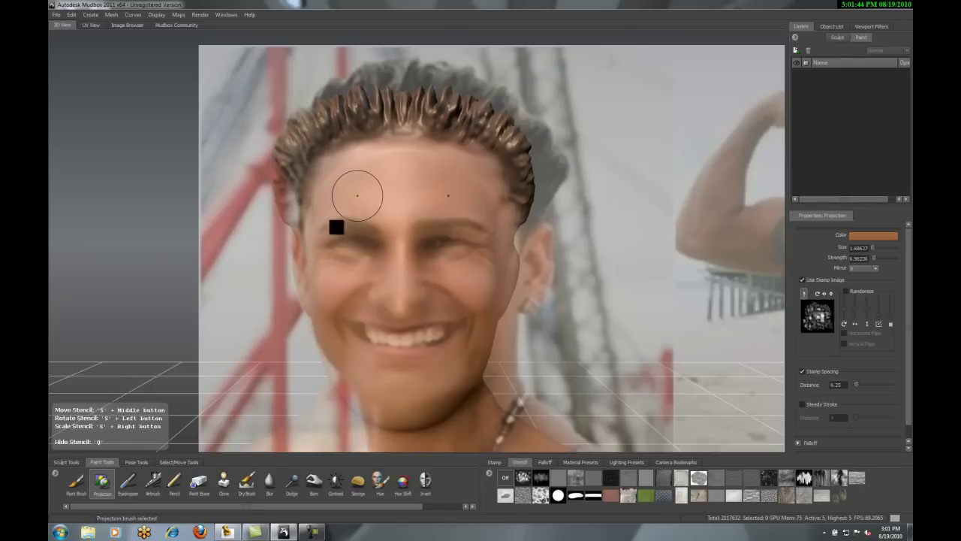
pyautogui.click(357, 196)
pyautogui.press('Return')
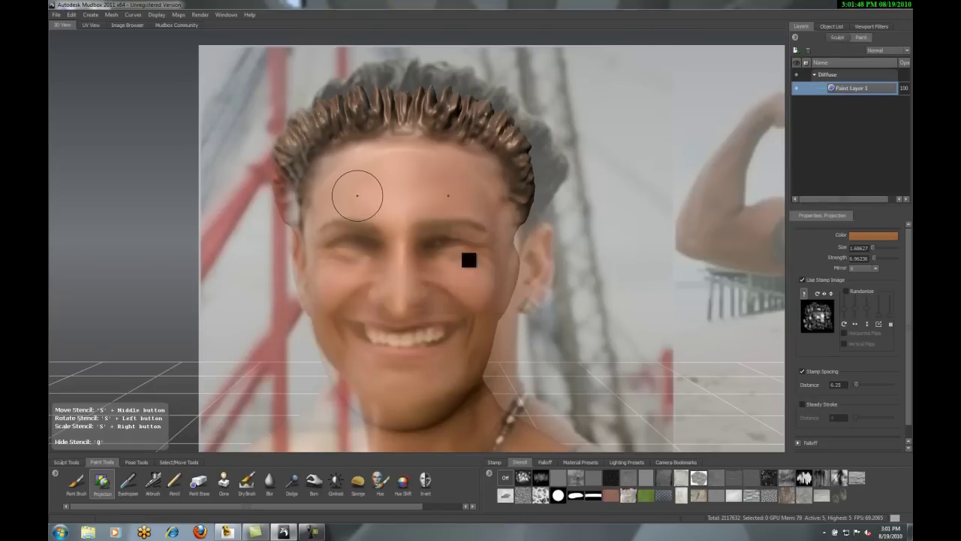
pyautogui.moveTo(357, 196)
pyautogui.mouseDown()
pyautogui.moveTo(374, 187)
pyautogui.moveTo(128, 302)
pyautogui.mouseUp()
# - Hide the stencil and paint the skin of the body and face reddish-brown with the Paint Brush
pyautogui.press('q')
pyautogui.scroll(-8, 364, 198)
pyautogui.click(77, 483)
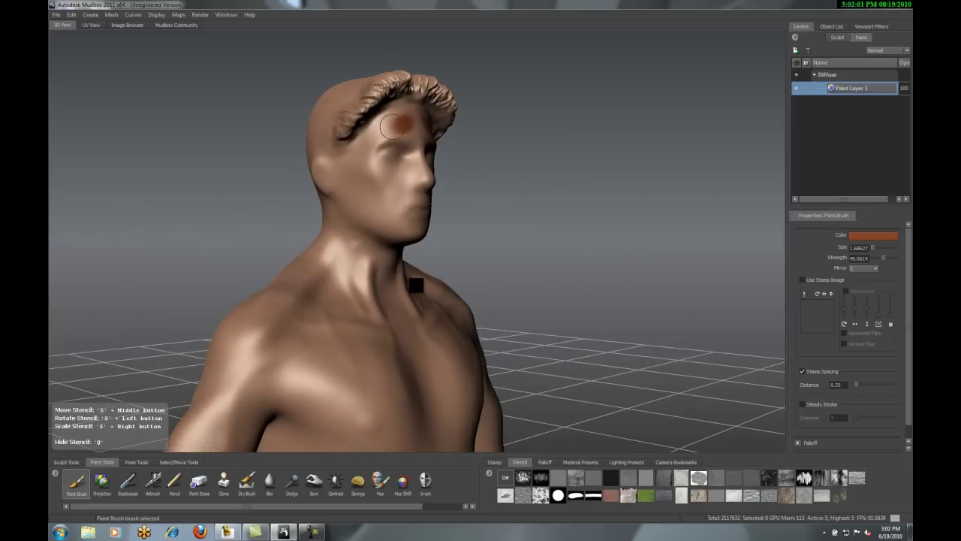
pyautogui.click(872, 235)
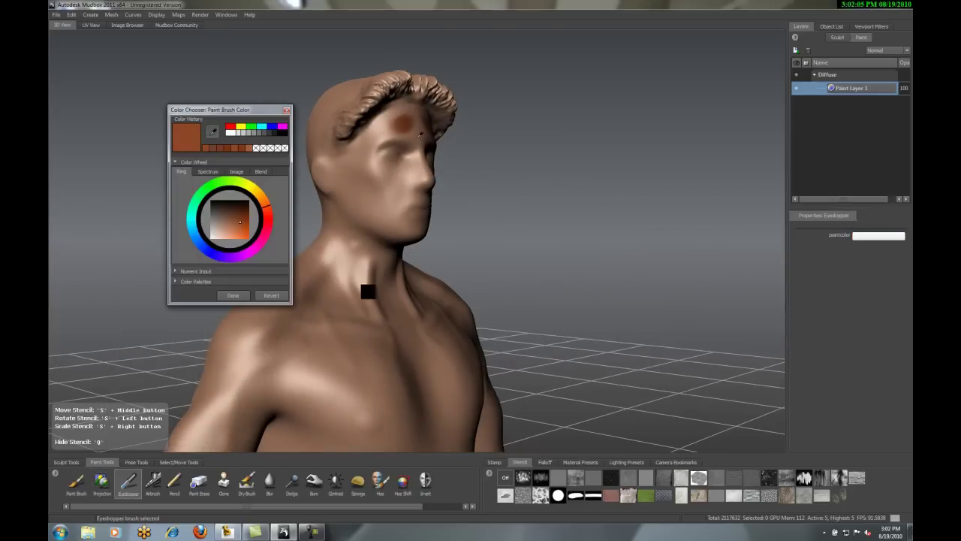
pyautogui.click(286, 110)
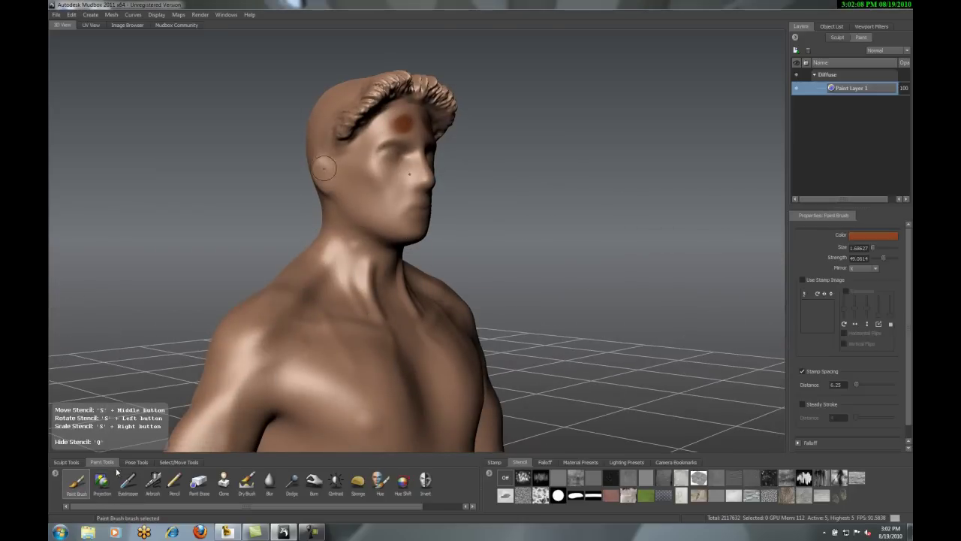
pyautogui.keyDown('alt'); pyautogui.moveTo(410, 288); pyautogui.dragTo(360, 295, button='right'); pyautogui.keyUp('alt')
pyautogui.keyDown('alt'); pyautogui.moveTo(361, 296); pyautogui.dragTo(329, 239, button='middle'); pyautogui.keyUp('alt')
pyautogui.moveTo(330, 239)
pyautogui.mouseDown()
pyautogui.moveTo(357, 238)
pyautogui.moveTo(319, 191)
pyautogui.moveTo(358, 160)
pyautogui.moveTo(289, 169)
pyautogui.moveTo(263, 210)
pyautogui.moveTo(371, 304)
pyautogui.mouseUp()
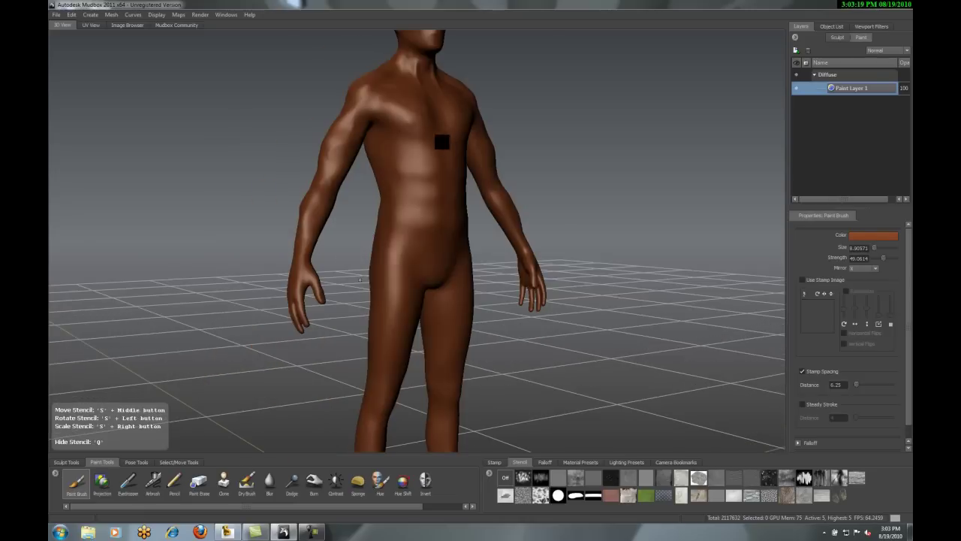
# - Turn on a preset stencil over the back of the head and replace its image with the Pauly-D Back photo
pyautogui.moveTo(360, 280)
pyautogui.keyDown('alt'); pyautogui.mouseDown()
pyautogui.moveTo(443, 297)
pyautogui.moveTo(492, 277)
pyautogui.mouseUp(); pyautogui.keyUp('alt')
pyautogui.keyDown('alt'); pyautogui.moveTo(364, 90); pyautogui.dragTo(354, 228, button='middle'); pyautogui.keyUp('alt')
pyautogui.keyDown('alt'); pyautogui.moveTo(355, 228); pyautogui.dragTo(430, 137, button='right'); pyautogui.keyUp('alt')
pyautogui.keyDown('alt'); pyautogui.moveTo(405, 75); pyautogui.dragTo(489, 200, button='middle'); pyautogui.keyUp('alt')
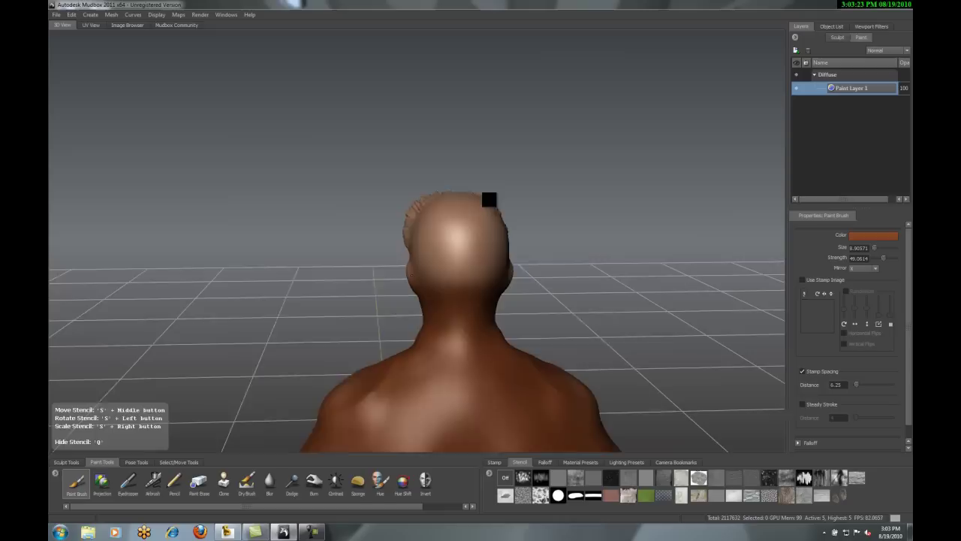
pyautogui.keyDown('alt'); pyautogui.moveTo(489, 199); pyautogui.dragTo(408, 223); pyautogui.keyUp('alt')
pyautogui.keyDown('alt'); pyautogui.moveTo(408, 224); pyautogui.dragTo(464, 293, button='right'); pyautogui.keyUp('alt')
pyautogui.keyDown('alt'); pyautogui.moveTo(385, 163); pyautogui.dragTo(488, 259, button='right'); pyautogui.keyUp('alt')
pyautogui.keyDown('alt'); pyautogui.moveTo(489, 259); pyautogui.dragTo(431, 202, button='middle'); pyautogui.keyUp('alt')
pyautogui.moveTo(418, 232)
pyautogui.keyDown('alt'); pyautogui.mouseDown()
pyautogui.moveTo(406, 237)
pyautogui.moveTo(423, 274)
pyautogui.mouseUp(); pyautogui.keyUp('alt')
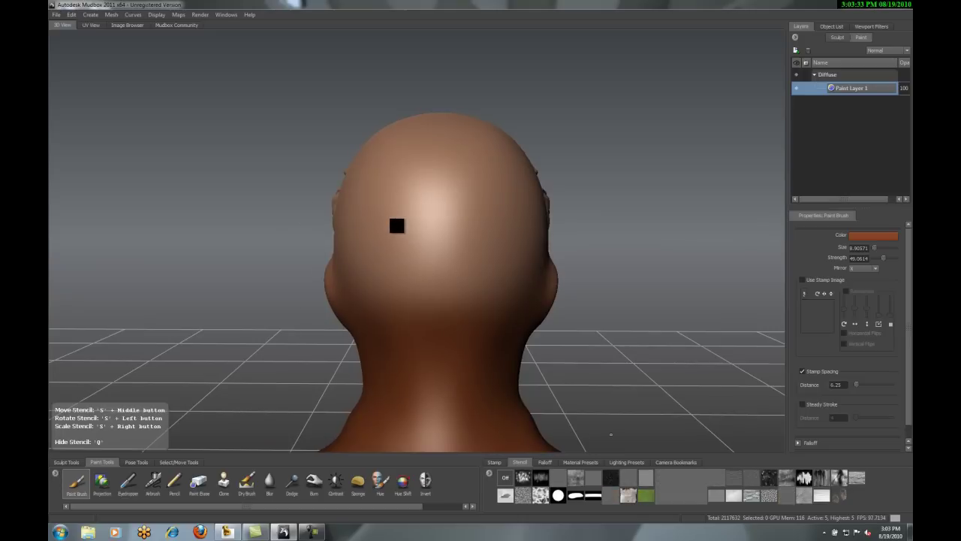
pyautogui.click(839, 496)
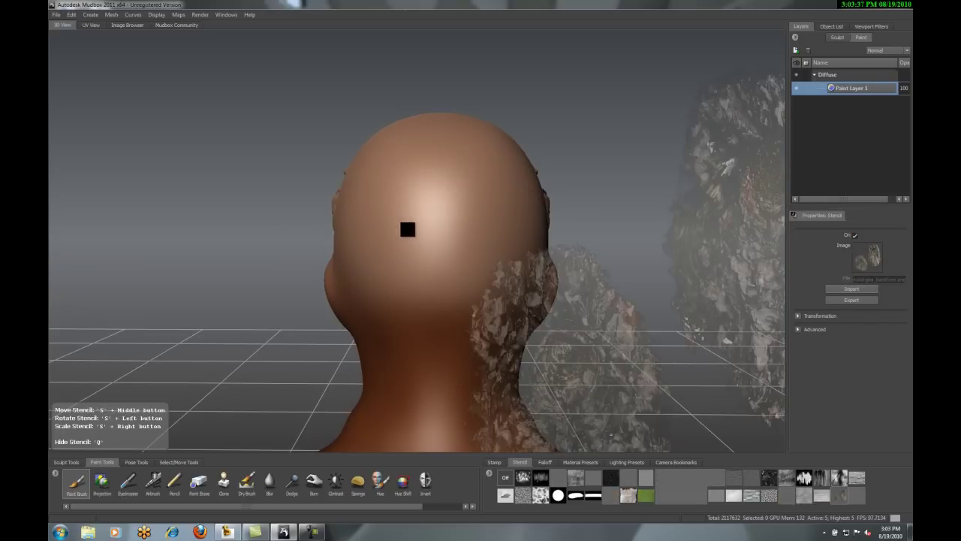
pyautogui.click(852, 290)
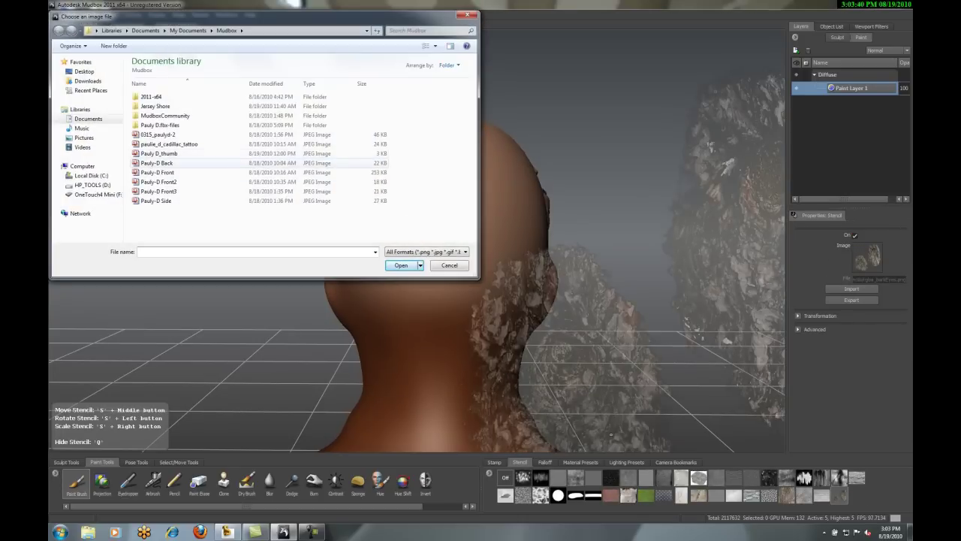
pyautogui.doubleClick(157, 162)
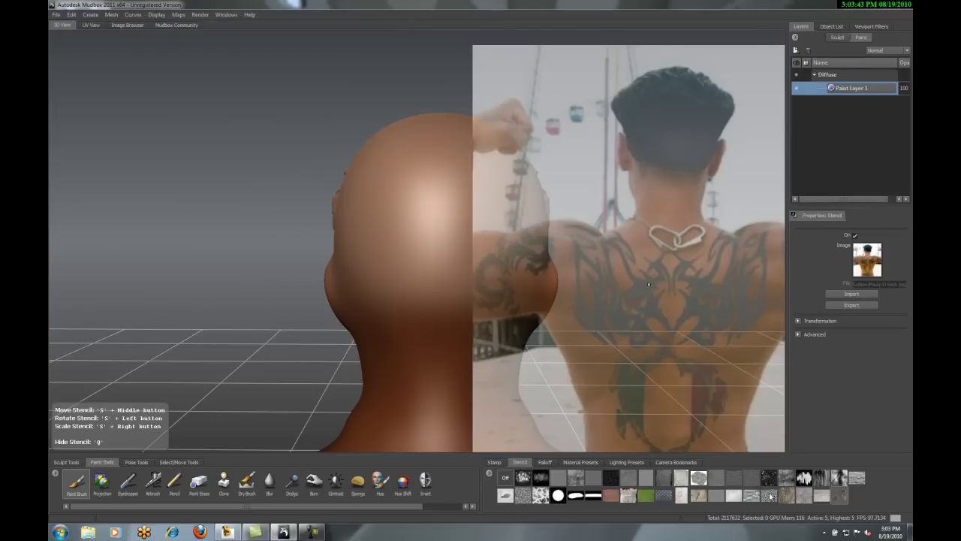
# - Scale and move the back photo stencil until its hair and neck line up with the back of the model's head
pyautogui.moveTo(655, 285); pyautogui.dragTo(622, 277, button='right')
pyautogui.moveTo(621, 277); pyautogui.dragTo(383, 398, button='middle')
pyautogui.moveTo(383, 397); pyautogui.dragTo(509, 347, button='right')
pyautogui.moveTo(402, 303); pyautogui.dragTo(403, 363, button='middle')
pyautogui.moveTo(403, 362); pyautogui.dragTo(491, 357, button='right')
pyautogui.moveTo(432, 306); pyautogui.dragTo(435, 366, button='middle')
pyautogui.moveTo(436, 366); pyautogui.dragTo(512, 362, button='right')
pyautogui.moveTo(440, 351); pyautogui.dragTo(453, 392, button='middle')
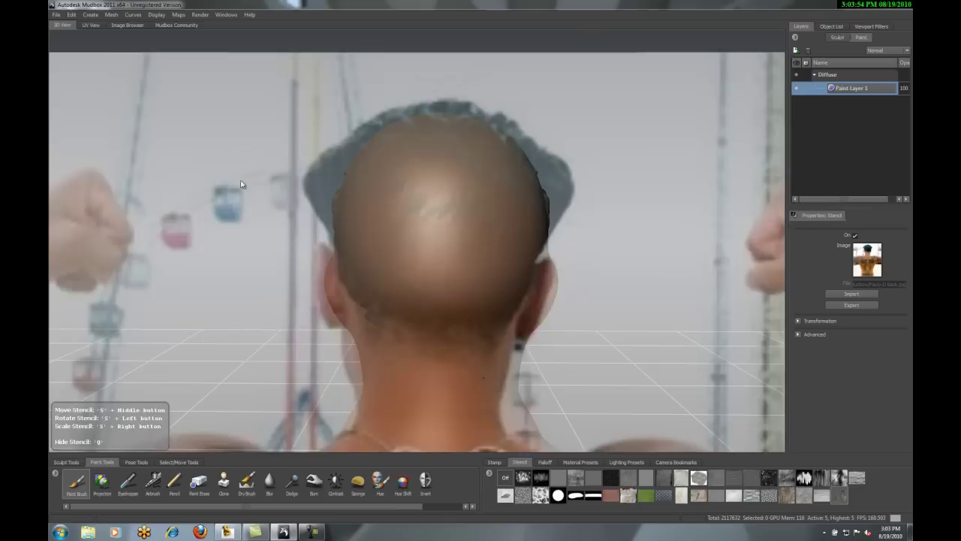
pyautogui.moveTo(239, 181); pyautogui.dragTo(245, 186, button='middle')
pyautogui.moveTo(195, 189); pyautogui.dragTo(325, 235, button='right')
pyautogui.keyDown('alt'); pyautogui.moveTo(325, 235); pyautogui.dragTo(335, 226); pyautogui.keyUp('alt')
pyautogui.moveTo(488, 249); pyautogui.dragTo(535, 258, button='right')
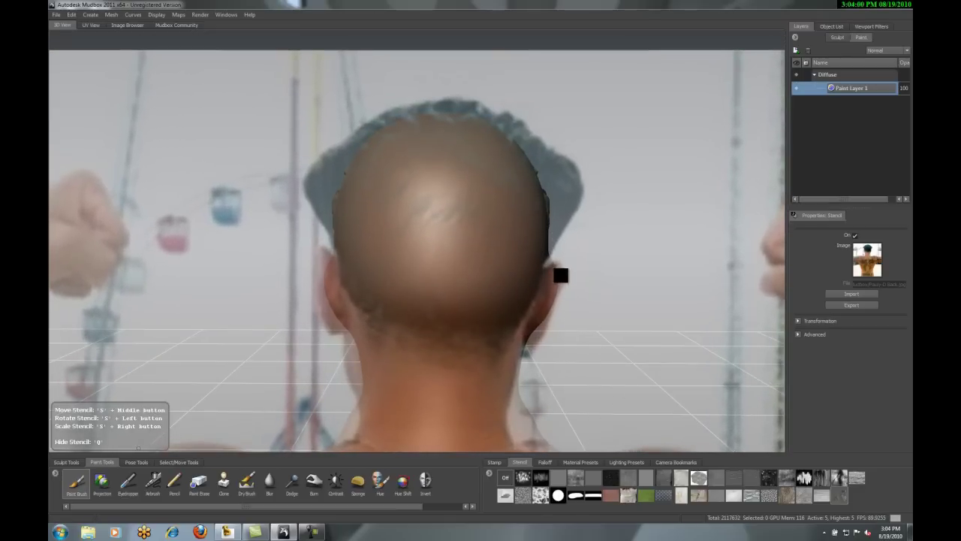
# - Sculpt hair relief across the back of the head through the stencil with a reduced Sculpt brush size
pyautogui.click(66, 461)
pyautogui.click(74, 484)
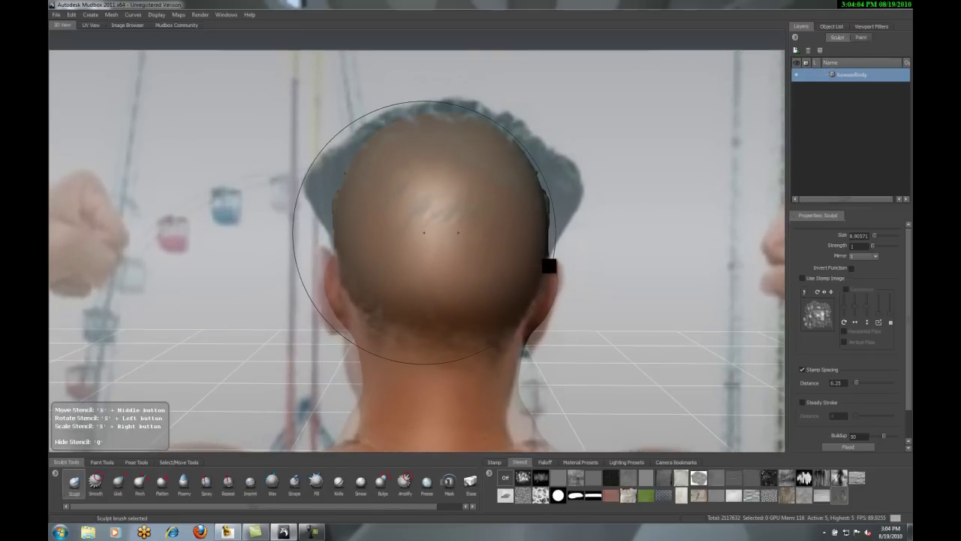
pyautogui.moveTo(424, 231); pyautogui.dragTo(407, 228)
pyautogui.moveTo(418, 224); pyautogui.dragTo(421, 198)
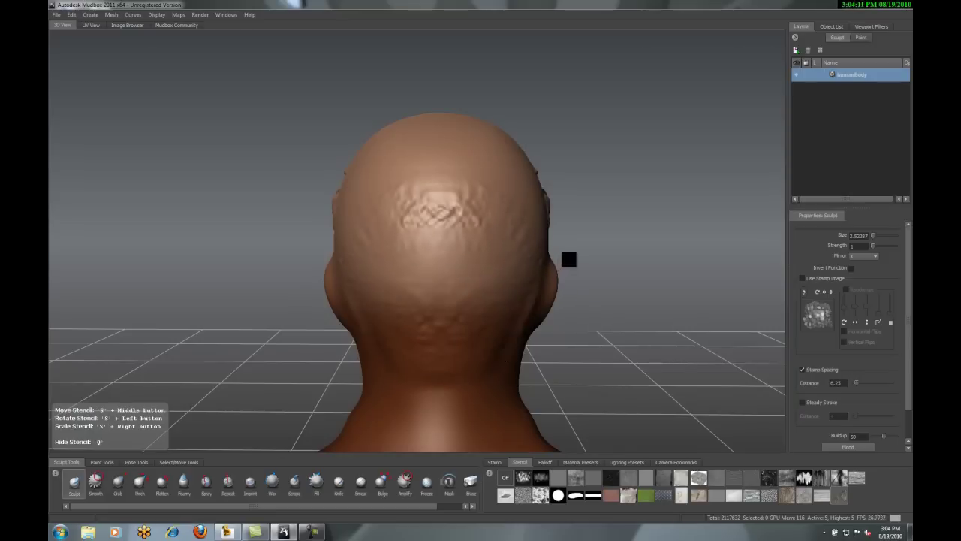
pyautogui.moveTo(361, 214)
pyautogui.mouseDown()
pyautogui.moveTo(400, 193)
pyautogui.moveTo(394, 199)
pyautogui.mouseUp()
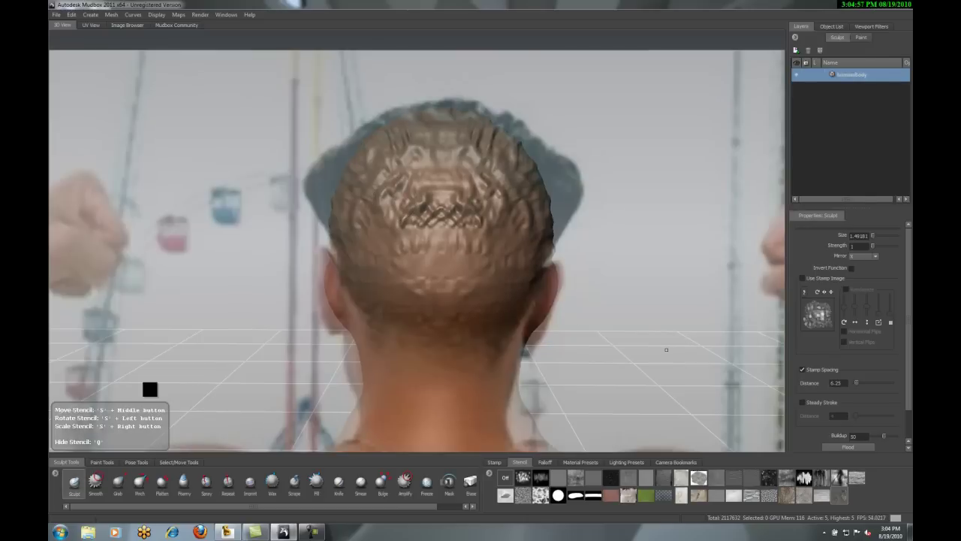
# - Extend the sculpted hair texture over the side and crown of the head, toggling the stencil to check the relief
pyautogui.keyDown('alt'); pyautogui.moveTo(666, 349); pyautogui.dragTo(614, 310); pyautogui.keyUp('alt')
pyautogui.press('q')
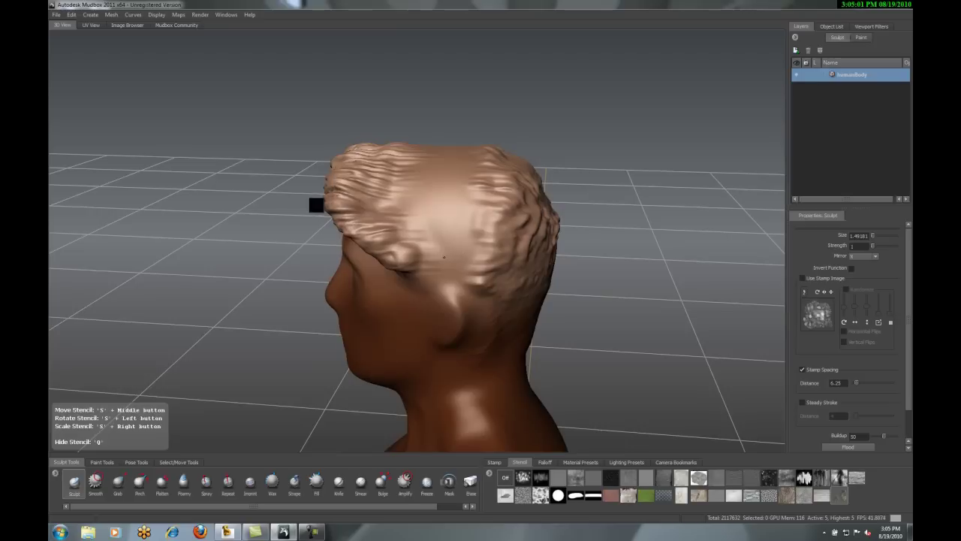
pyautogui.moveTo(419, 230)
pyautogui.mouseDown()
pyautogui.moveTo(441, 214)
pyautogui.moveTo(419, 194)
pyautogui.mouseUp()
pyautogui.press('q')
pyautogui.press('q')
pyautogui.press('q')
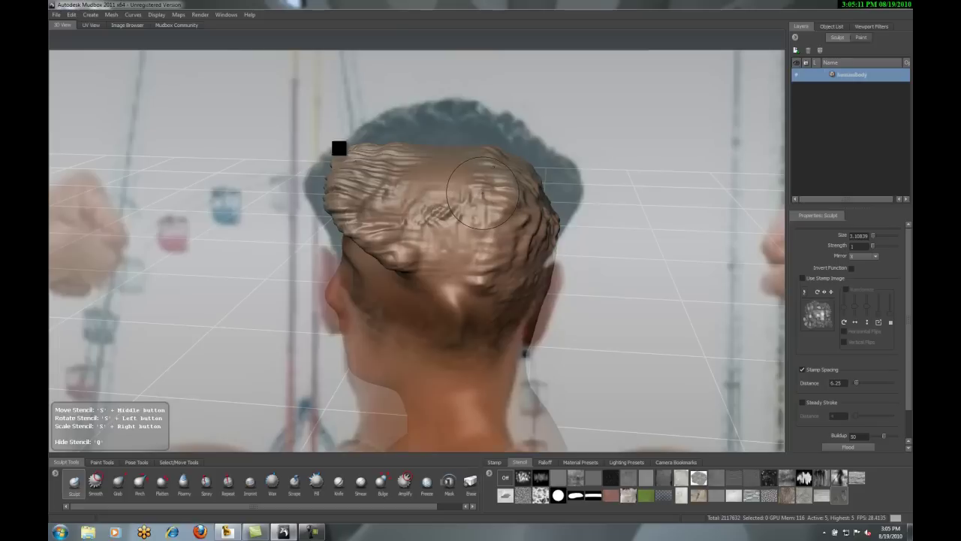
pyautogui.keyDown('alt'); pyautogui.moveTo(440, 112); pyautogui.dragTo(365, 101); pyautogui.keyUp('alt')
pyautogui.press('q')
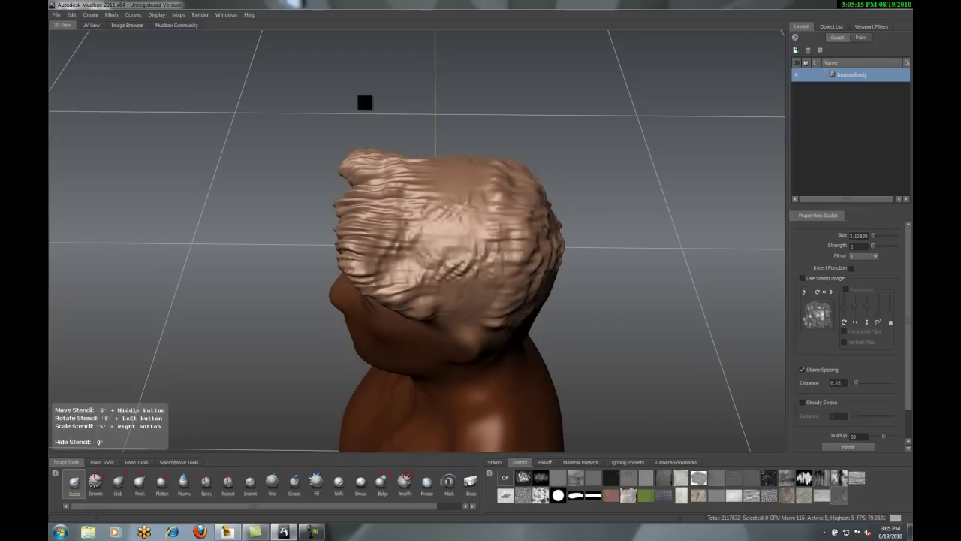
pyautogui.press('q')
pyautogui.press('q')
pyautogui.press('q')
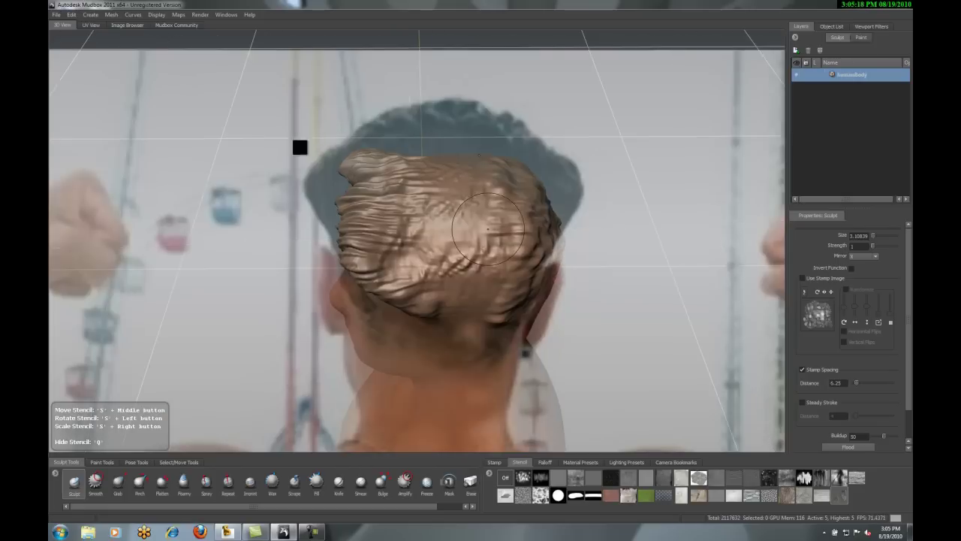
pyautogui.press('q')
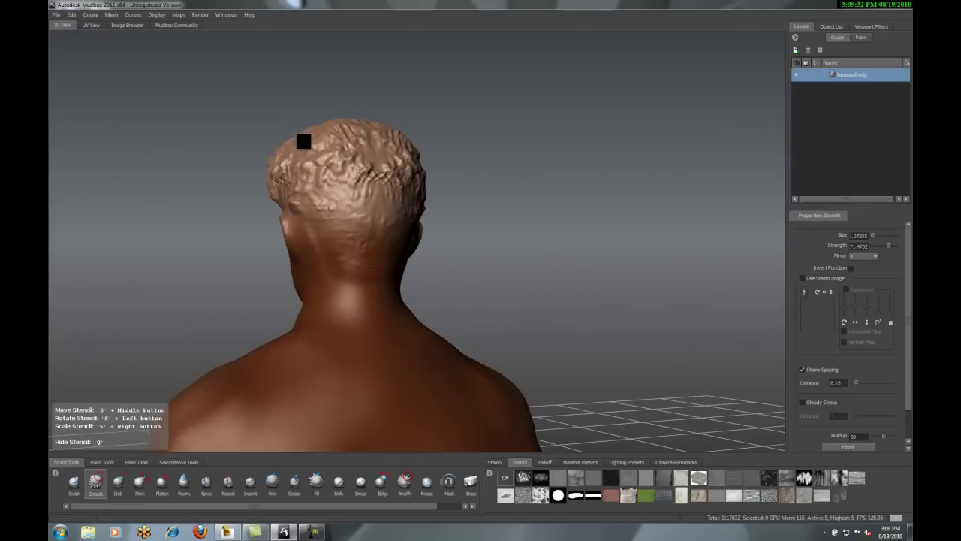
# - Show the back photo stencil and scale and move it until its head, shoulders and tattoos fit the model's back
pyautogui.keyDown('alt'); pyautogui.moveTo(303, 141); pyautogui.dragTo(302, 141, button='right'); pyautogui.keyUp('alt')
pyautogui.keyDown('alt'); pyautogui.moveTo(302, 142); pyautogui.dragTo(302, 141); pyautogui.keyUp('alt')
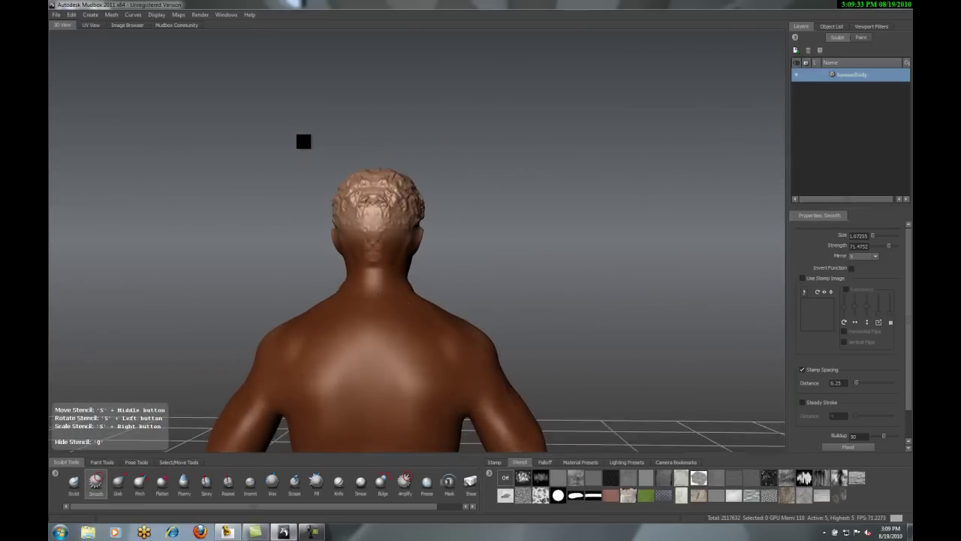
pyautogui.keyDown('alt'); pyautogui.moveTo(303, 141); pyautogui.dragTo(273, 193, button='right'); pyautogui.keyUp('alt')
pyautogui.keyDown('alt'); pyautogui.moveTo(272, 193); pyautogui.dragTo(300, 120, button='middle'); pyautogui.keyUp('alt')
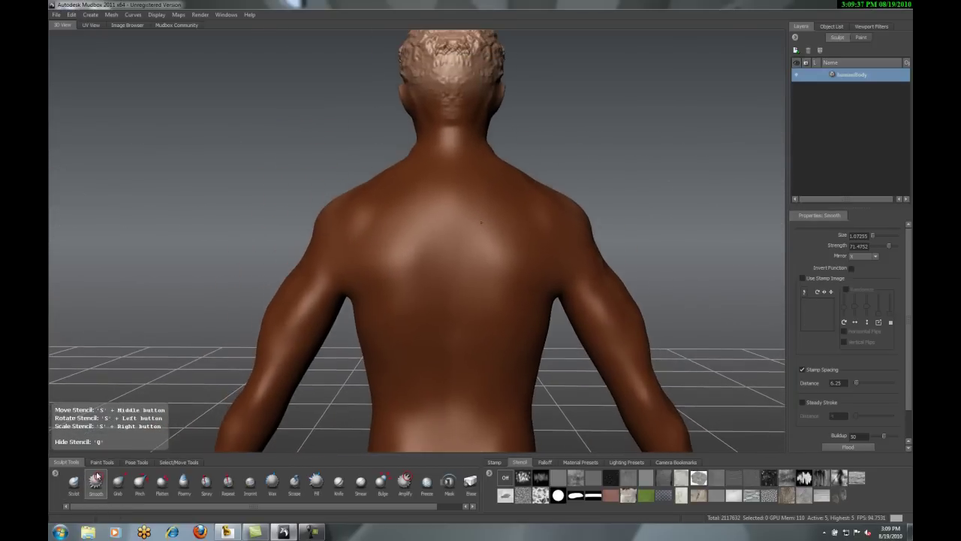
pyautogui.keyDown('alt'); pyautogui.moveTo(297, 287); pyautogui.dragTo(365, 218); pyautogui.keyUp('alt')
pyautogui.press('q')
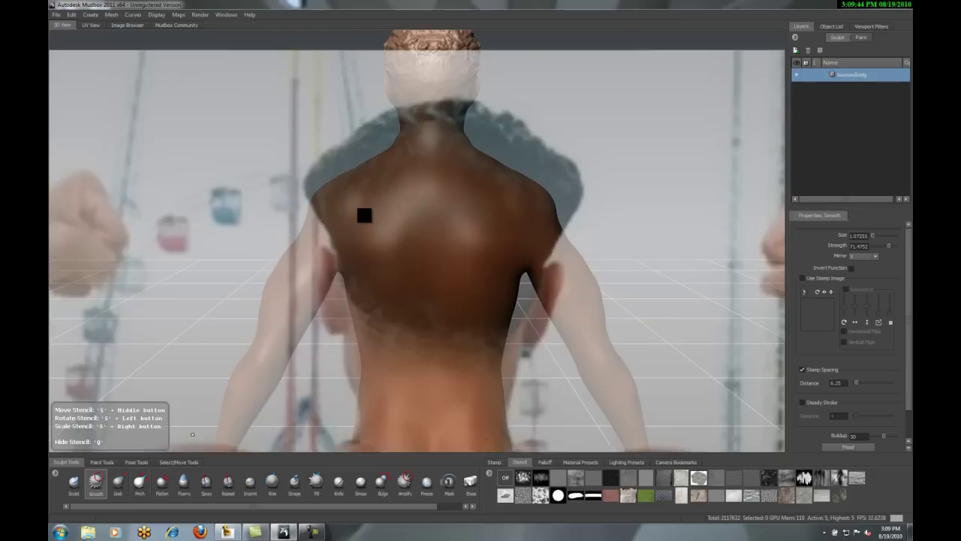
pyautogui.keyDown('alt'); pyautogui.moveTo(353, 199); pyautogui.dragTo(369, 179, button='right'); pyautogui.keyUp('alt')
pyautogui.moveTo(356, 290); pyautogui.dragTo(369, 113, button='middle')
pyautogui.moveTo(394, 197); pyautogui.dragTo(353, 179, button='right')
pyautogui.moveTo(488, 368); pyautogui.dragTo(474, 286, button='middle')
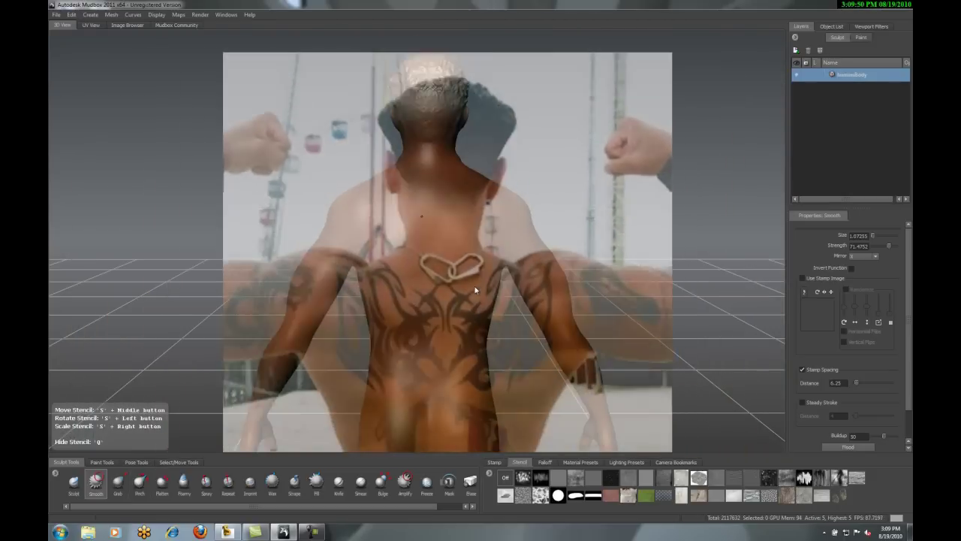
pyautogui.moveTo(474, 286); pyautogui.dragTo(378, 228, button='right')
pyautogui.moveTo(378, 292); pyautogui.dragTo(361, 191, button='middle')
pyautogui.moveTo(376, 188)
pyautogui.mouseDown(button='right')
pyautogui.moveTo(347, 200)
pyautogui.moveTo(365, 188)
pyautogui.moveTo(362, 199)
pyautogui.mouseUp(button='right')
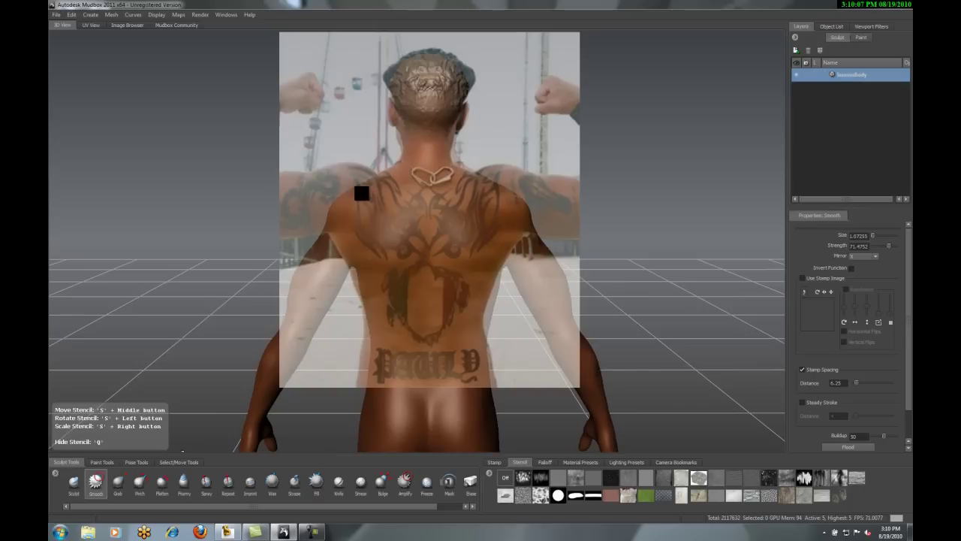
# - Paint the stencil's lettering tattoo across the model's lower back with the Projection tool, toggling the stencil to check the paint
pyautogui.click(102, 463)
pyautogui.click(103, 482)
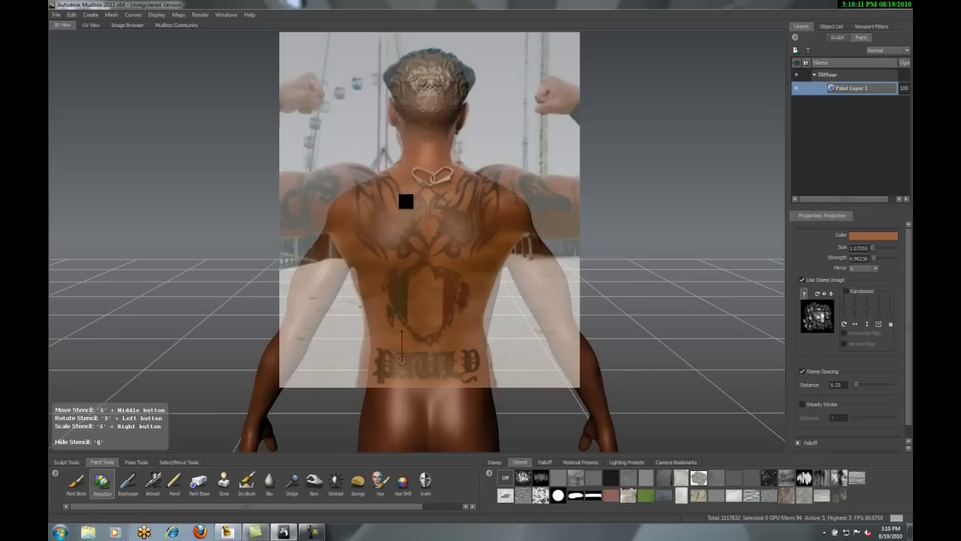
pyautogui.moveTo(401, 361); pyautogui.dragTo(407, 361)
pyautogui.moveTo(407, 361); pyautogui.dragTo(410, 370)
pyautogui.press('q')
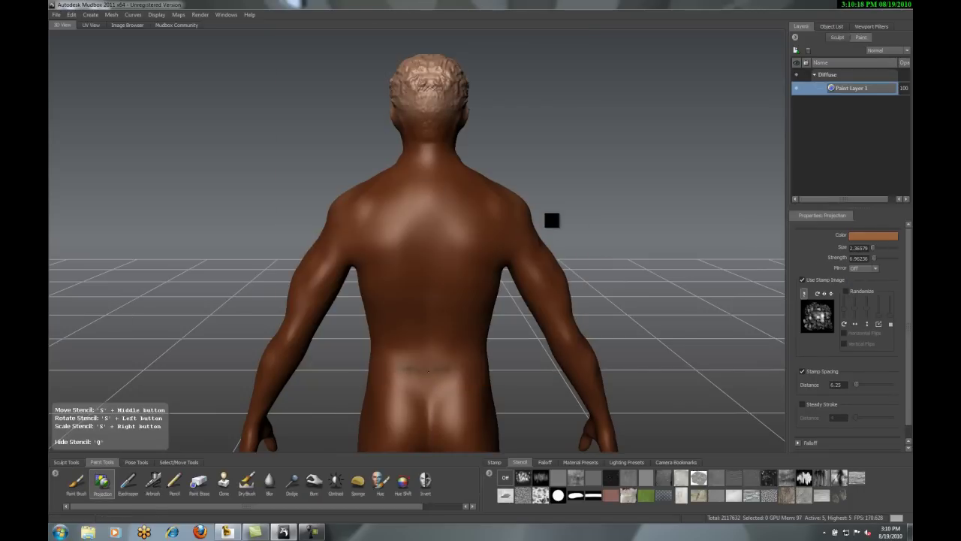
pyautogui.press('q')
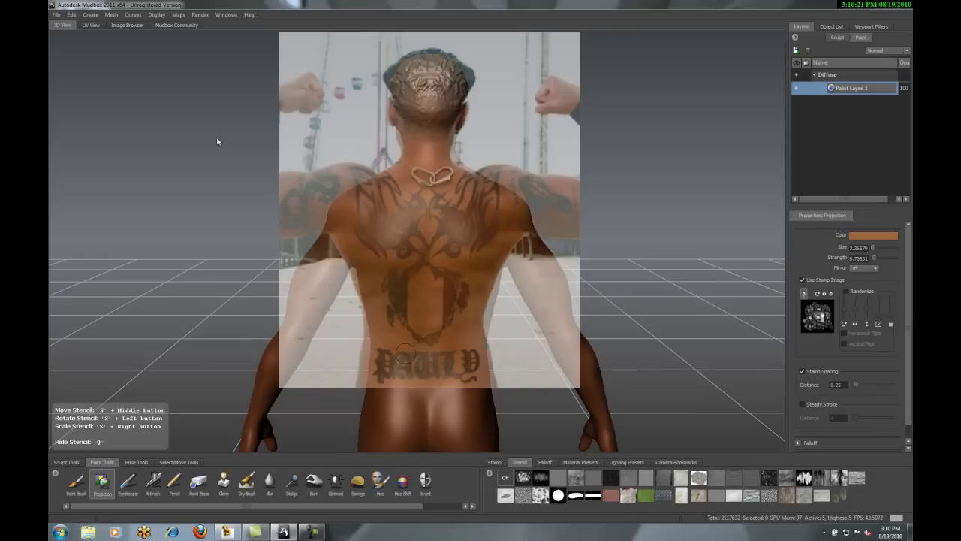
pyautogui.press('q')
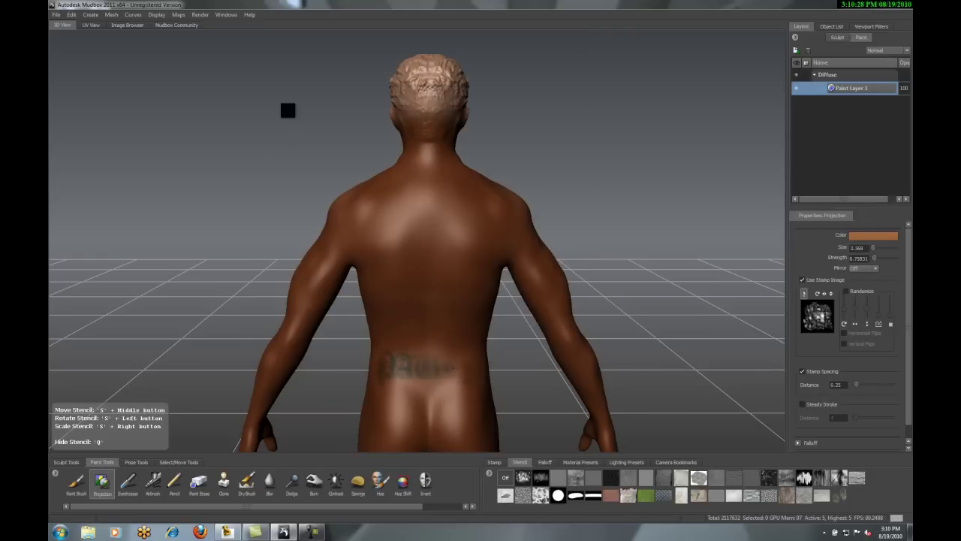
# - Project the shield tattoo onto the middle of the back and the tribal tattoos across the shoulder blades, toggling the stencil
pyautogui.press('q')
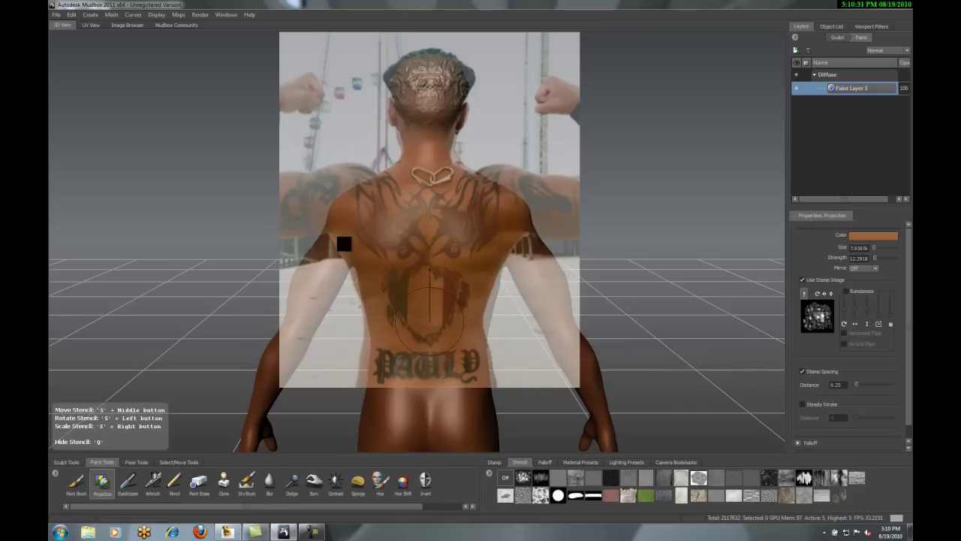
pyautogui.press('q')
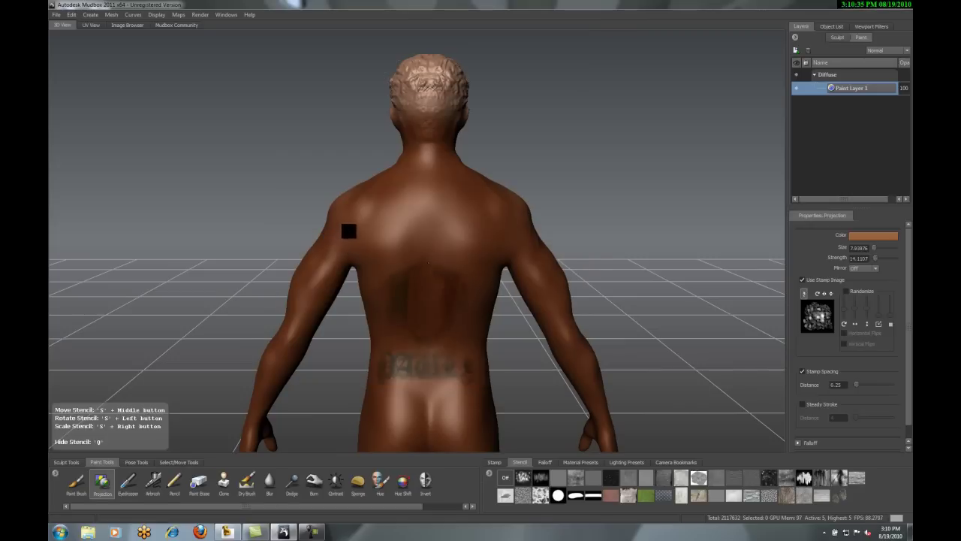
pyautogui.press('q')
pyautogui.rightClick(412, 223)
pyautogui.click(406, 204)
pyautogui.press('q')
pyautogui.moveTo(379, 224); pyautogui.dragTo(490, 211)
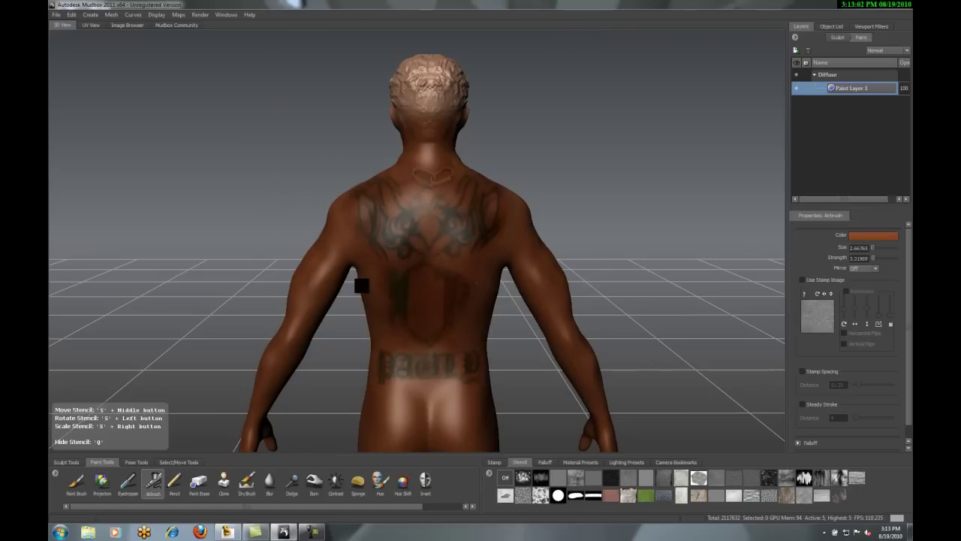
# - Show the back photo stencil over the model's right shoulder and rotate, scale and move it until the arm tattoos cover it
pyautogui.keyDown('alt'); pyautogui.moveTo(477, 217); pyautogui.dragTo(361, 278); pyautogui.keyUp('alt')
pyautogui.keyDown('alt'); pyautogui.moveTo(361, 279); pyautogui.dragTo(378, 285, button='right'); pyautogui.keyUp('alt')
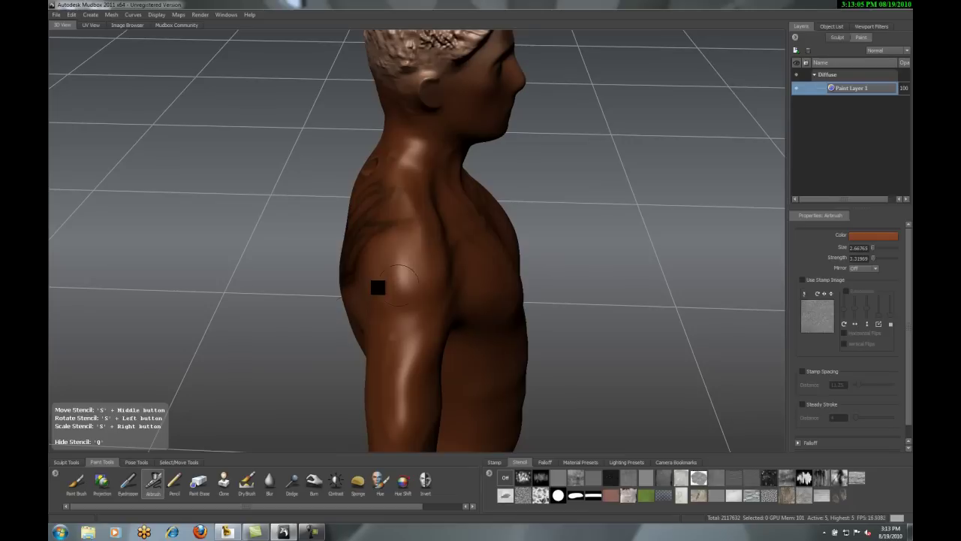
pyautogui.keyDown('alt'); pyautogui.moveTo(378, 285); pyautogui.dragTo(388, 273, button='middle'); pyautogui.keyUp('alt')
pyautogui.keyDown('alt'); pyautogui.moveTo(427, 288); pyautogui.dragTo(433, 256); pyautogui.keyUp('alt')
pyautogui.press('q')
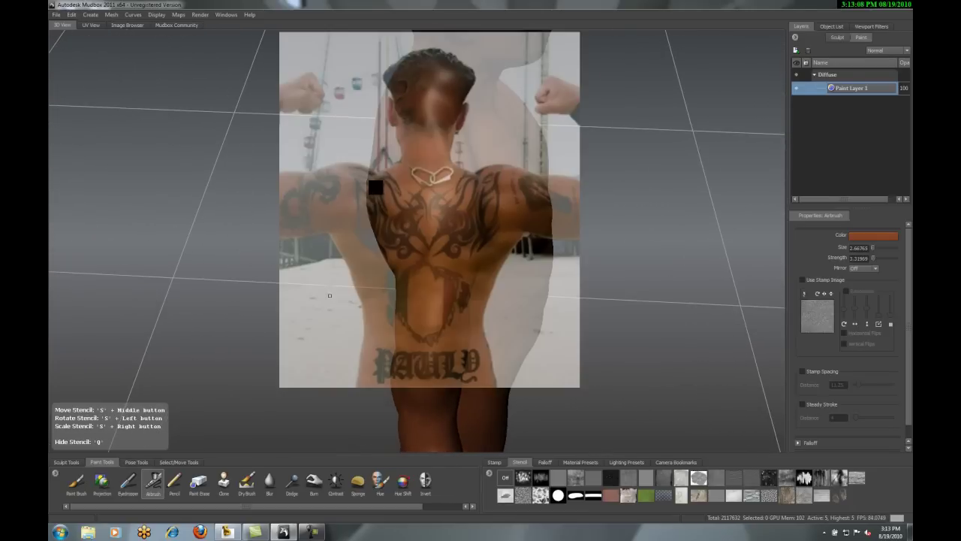
pyautogui.moveTo(477, 285); pyautogui.dragTo(395, 286)
pyautogui.moveTo(395, 286); pyautogui.dragTo(464, 293, button='right')
pyautogui.moveTo(463, 292); pyautogui.dragTo(462, 290)
pyautogui.moveTo(462, 291); pyautogui.dragTo(407, 244, button='middle')
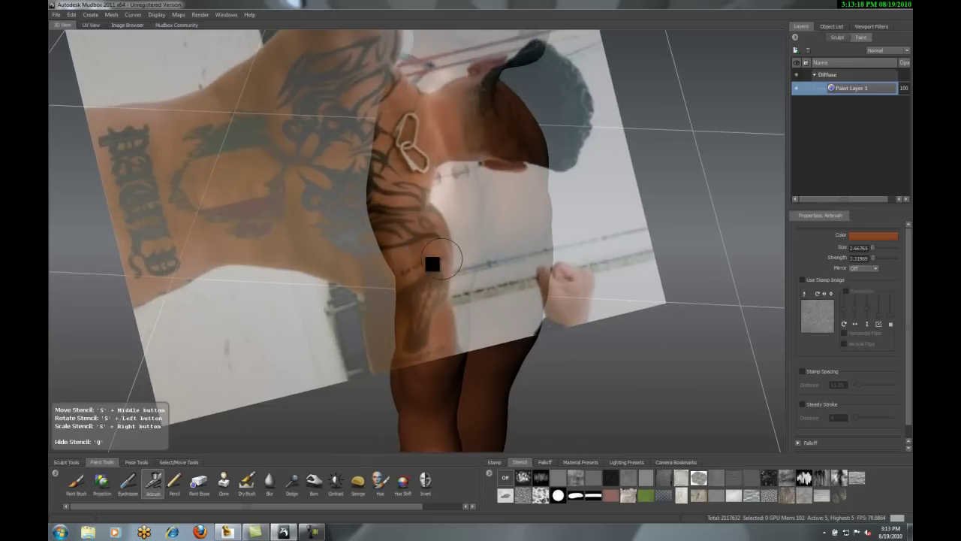
# - Fine-tune the photo stencil's rotation, scale and position over the right arm and project its tattoos with the Projection tool
pyautogui.moveTo(433, 264); pyautogui.dragTo(431, 263)
pyautogui.moveTo(431, 262); pyautogui.dragTo(425, 263, button='middle')
pyautogui.moveTo(425, 263); pyautogui.dragTo(427, 263)
pyautogui.moveTo(428, 262); pyautogui.dragTo(426, 264, button='right')
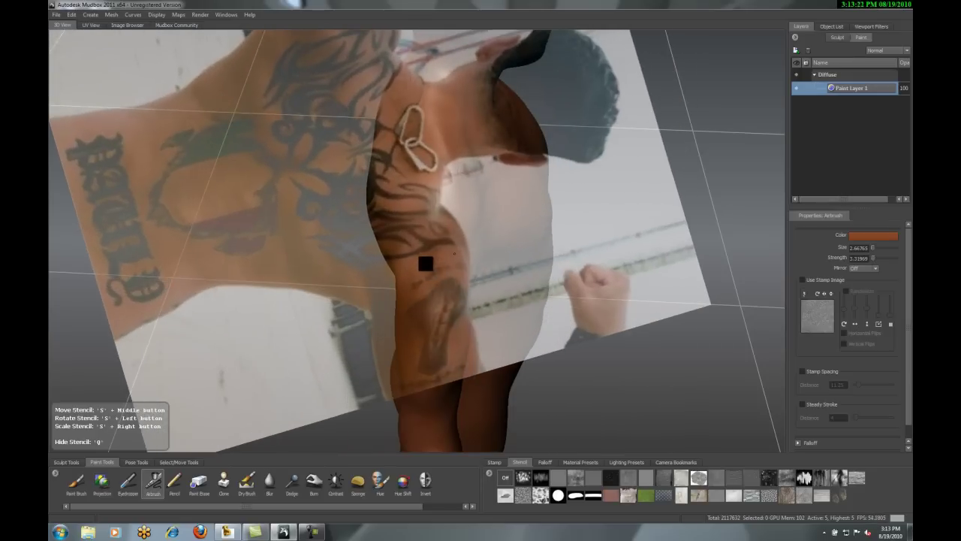
pyautogui.moveTo(428, 268); pyautogui.dragTo(423, 274)
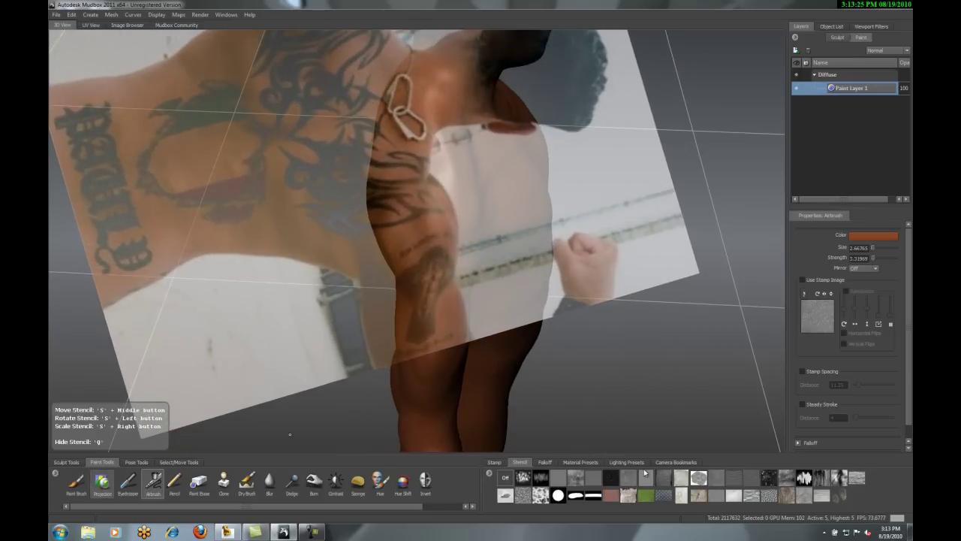
pyautogui.press('q')
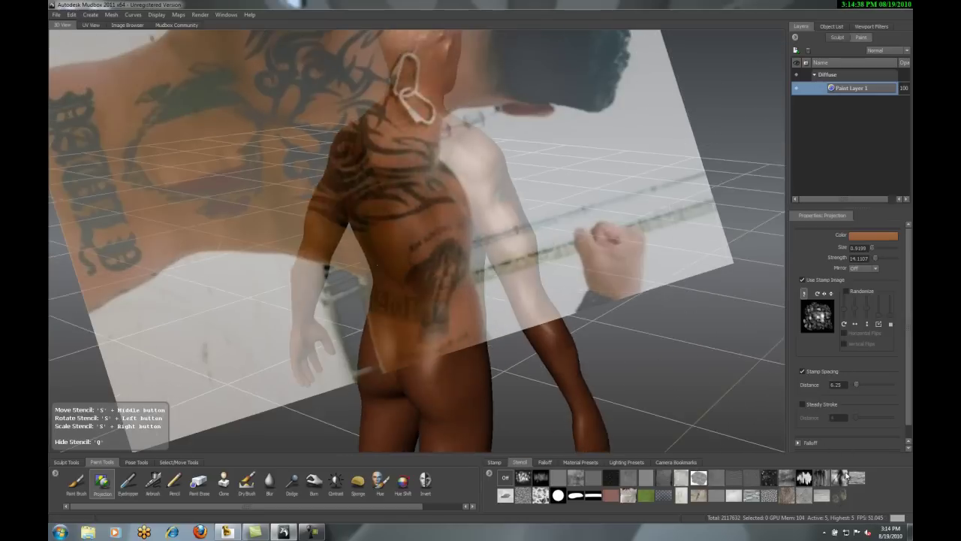
# - Turn to the model's left arm, rotate and move the stencil until its arm tattoos cover the shoulder, and project them
pyautogui.keyDown('alt'); pyautogui.moveTo(840, 497); pyautogui.dragTo(852, 288); pyautogui.keyUp('alt')
pyautogui.moveTo(853, 288); pyautogui.dragTo(855, 291, button='middle')
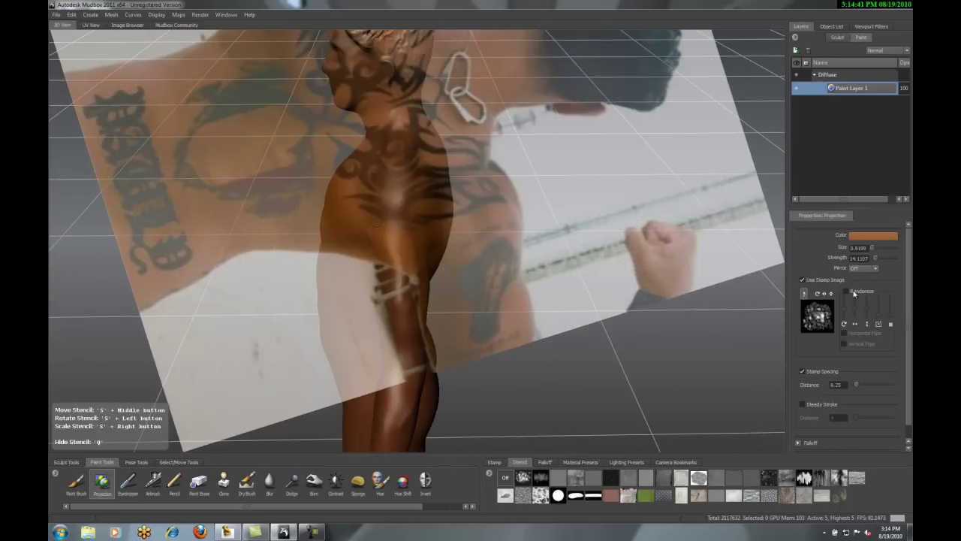
pyautogui.moveTo(856, 291); pyautogui.dragTo(208, 168)
pyautogui.moveTo(171, 179); pyautogui.dragTo(199, 158, button='middle')
pyautogui.moveTo(199, 158); pyautogui.dragTo(654, 285)
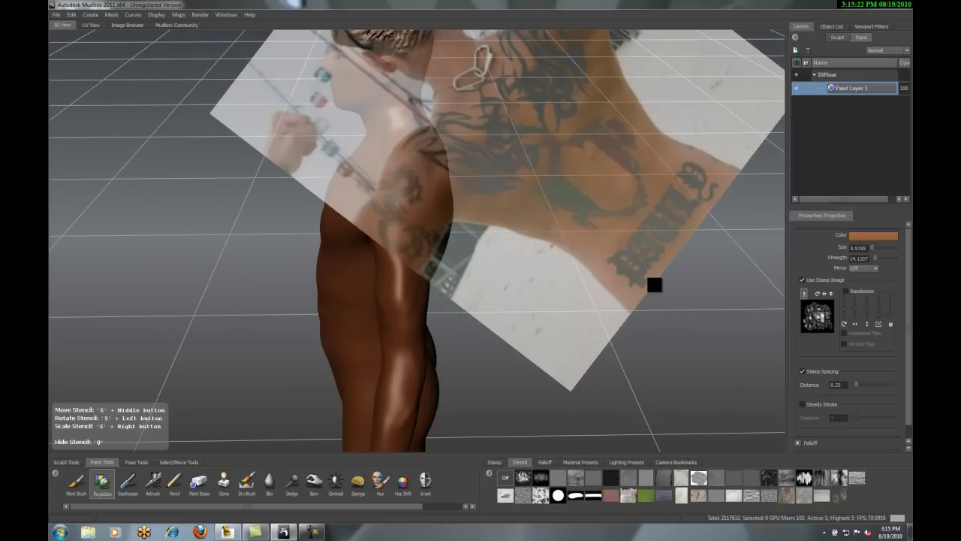
pyautogui.press('q')
pyautogui.press('q')
pyautogui.press('q')
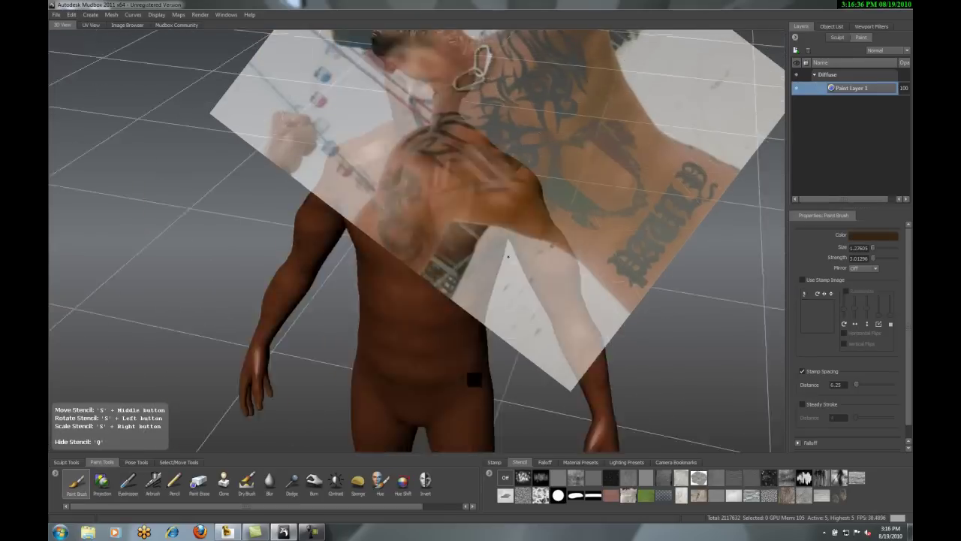
# - Import paulie_d_cadillac_tattoo as the stencil image with the right side of the torso in view
pyautogui.keyDown('alt'); pyautogui.moveTo(389, 243); pyautogui.dragTo(613, 315); pyautogui.keyUp('alt')
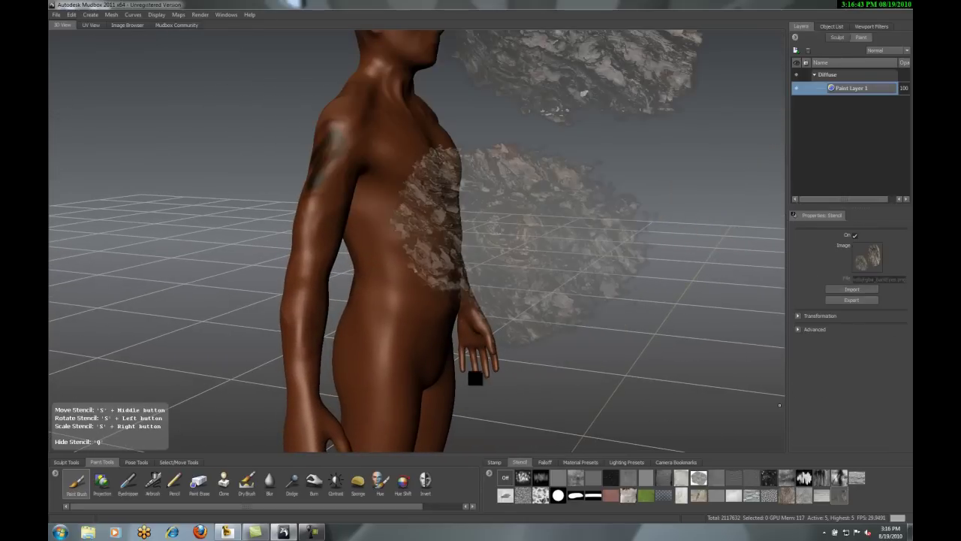
pyautogui.doubleClick(169, 144)
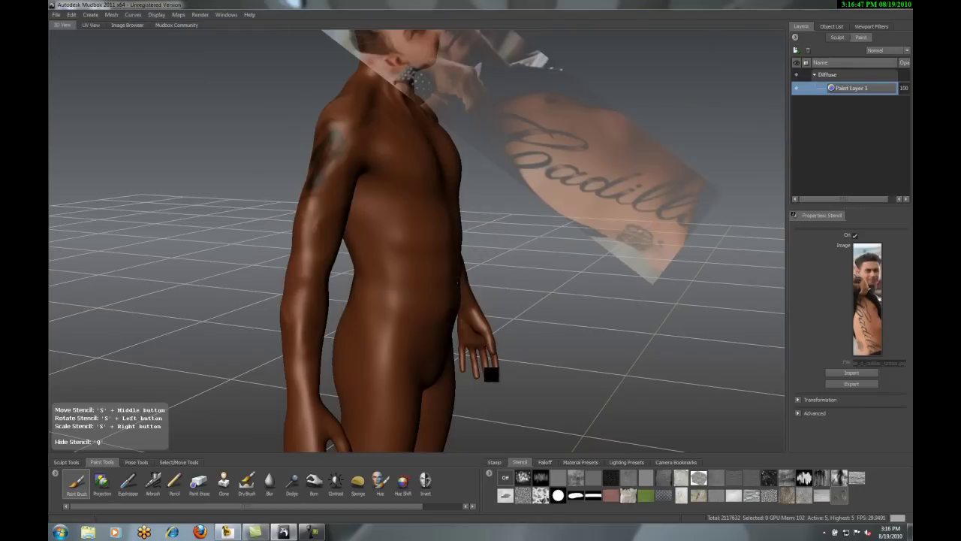
pyautogui.keyDown('alt'); pyautogui.moveTo(626, 296); pyautogui.dragTo(619, 288); pyautogui.keyUp('alt')
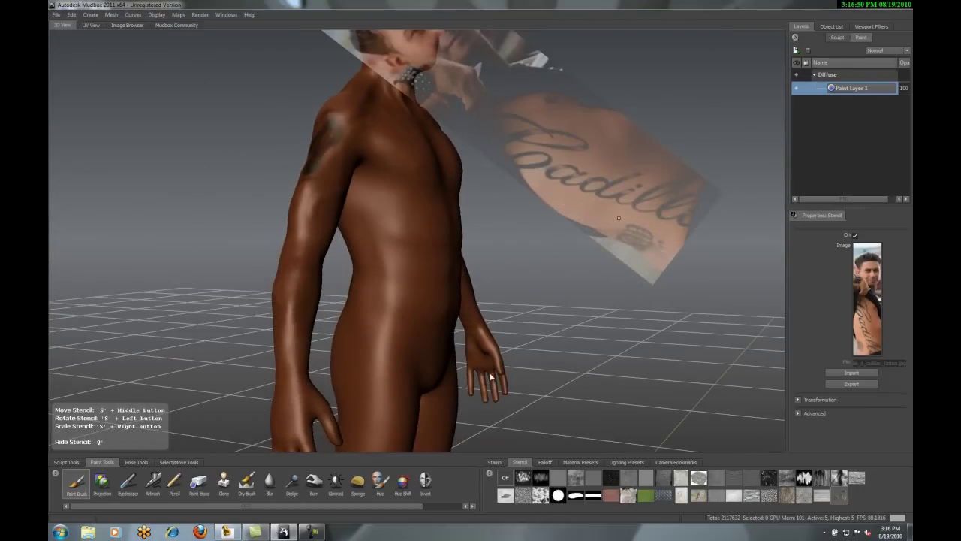
# - Move, scale and rotate the Cadillac tattoo stencil until its lettering runs down the right side of the torso
pyautogui.moveTo(542, 185); pyautogui.dragTo(435, 277, button='middle')
pyautogui.moveTo(435, 277); pyautogui.dragTo(409, 286, button='right')
pyautogui.moveTo(409, 285); pyautogui.dragTo(280, 289, button='middle')
pyautogui.moveTo(75, 455); pyautogui.dragTo(76, 468, button='right')
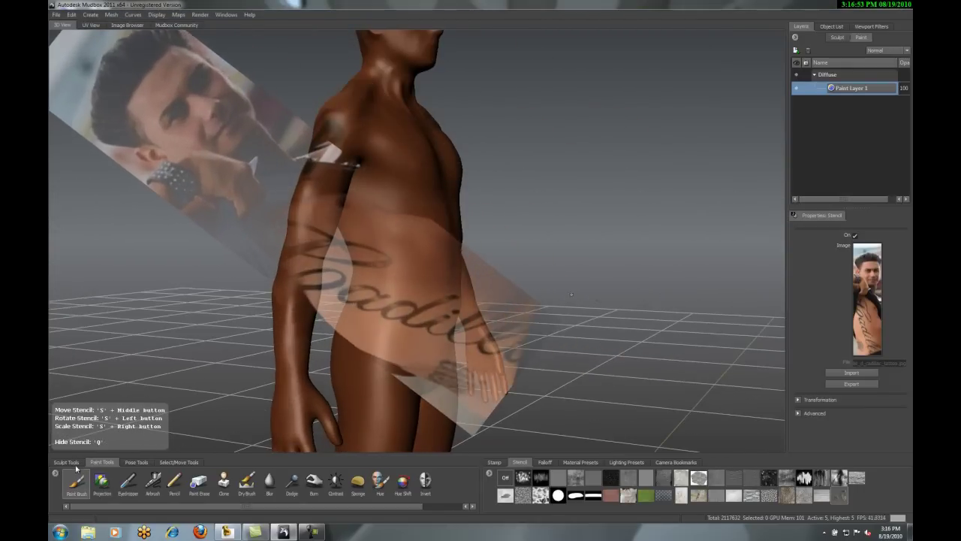
pyautogui.moveTo(539, 286); pyautogui.dragTo(552, 244)
pyautogui.moveTo(552, 244); pyautogui.dragTo(573, 229, button='middle')
pyautogui.moveTo(301, 287); pyautogui.dragTo(390, 266, button='middle')
pyautogui.moveTo(390, 266); pyautogui.dragTo(399, 208, button='right')
pyautogui.moveTo(399, 208); pyautogui.dragTo(504, 212, button='middle')
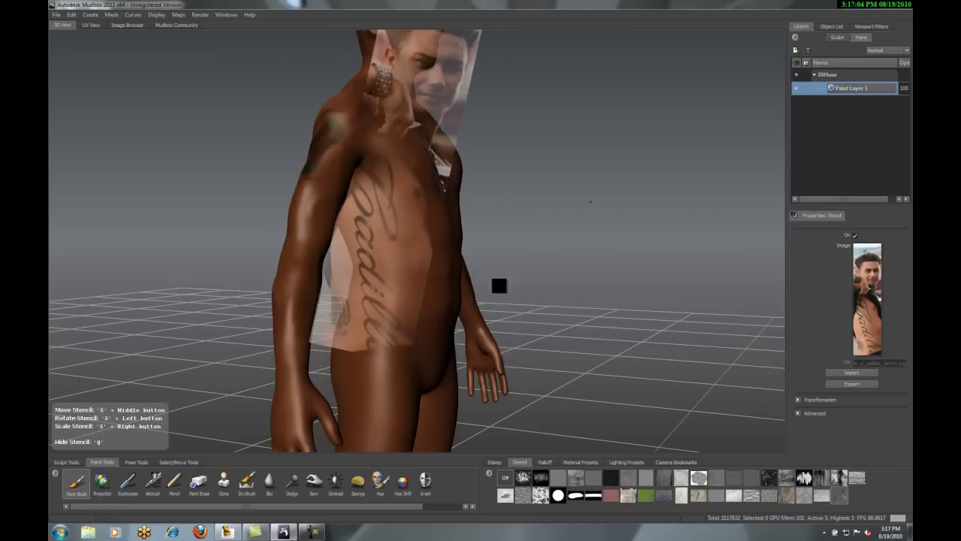
pyautogui.moveTo(498, 287); pyautogui.dragTo(422, 290, button='middle')
pyautogui.moveTo(422, 290); pyautogui.dragTo(461, 338, button='right')
pyautogui.moveTo(430, 352); pyautogui.dragTo(480, 354, button='middle')
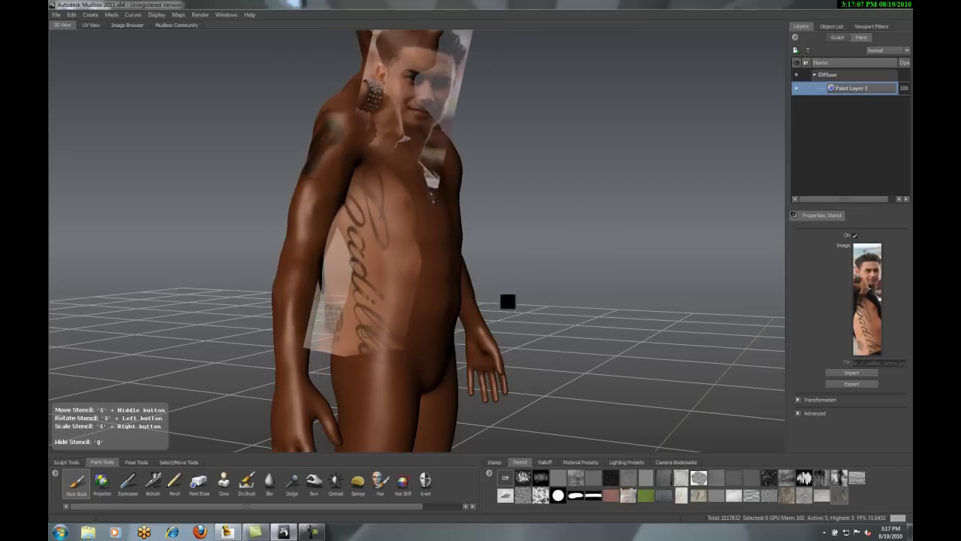
# - Project the Cadillac lettering onto the right side of the torso with the Projection tool, toggling the stencil to check the paint
pyautogui.press('q')
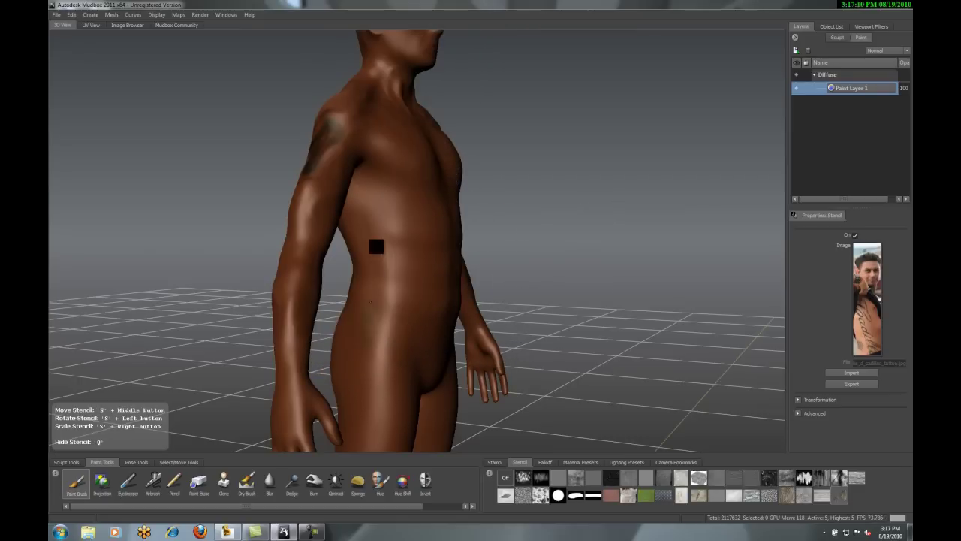
pyautogui.press('q')
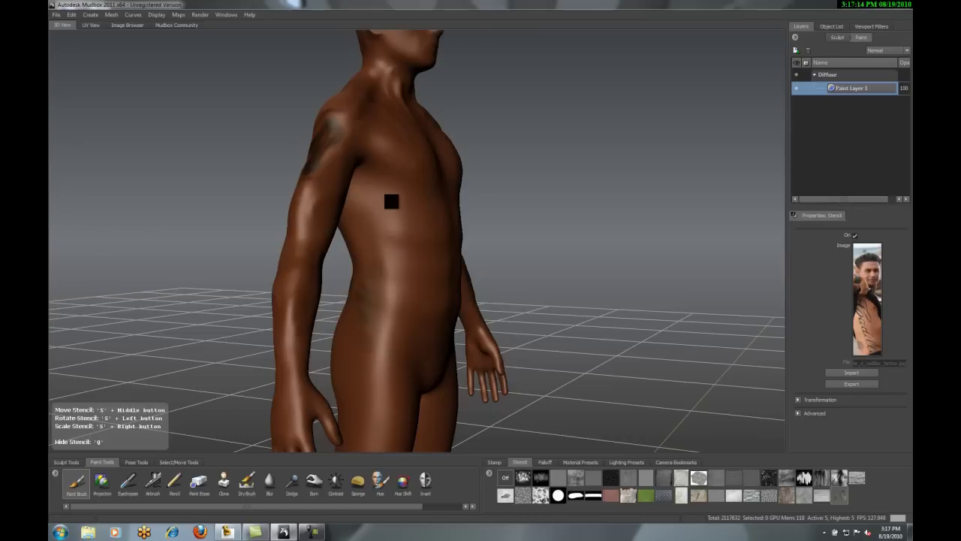
pyautogui.press('q')
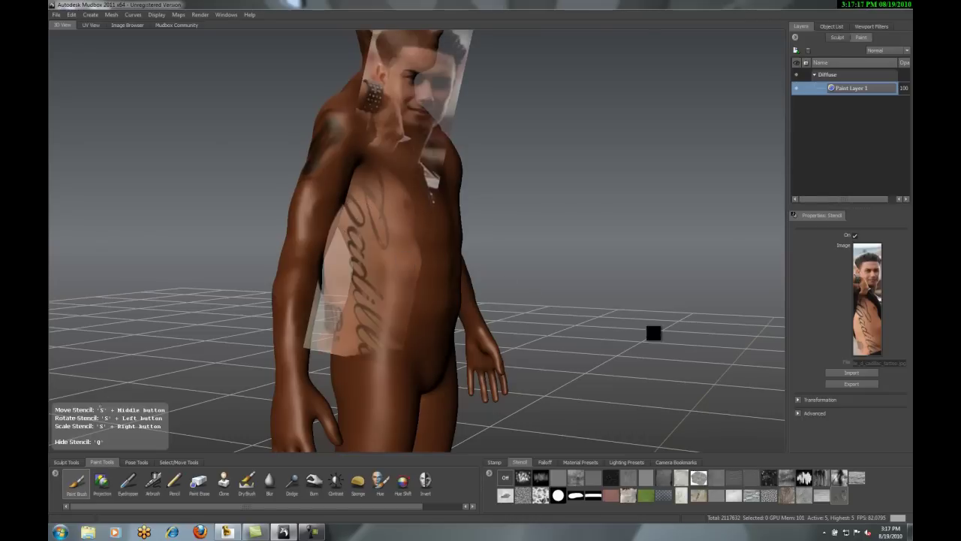
pyautogui.click(102, 483)
pyautogui.moveTo(366, 286); pyautogui.dragTo(371, 293)
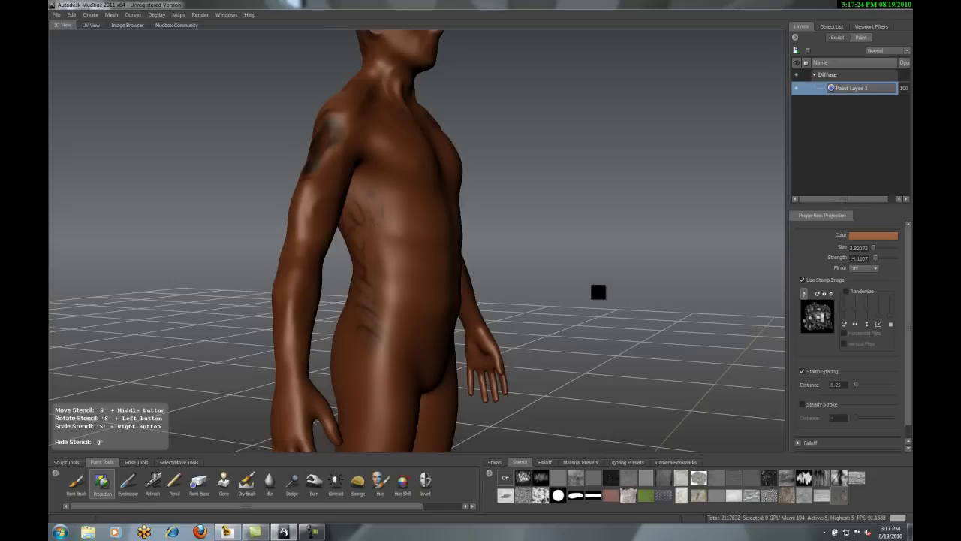
pyautogui.press('q')
pyautogui.press('q')
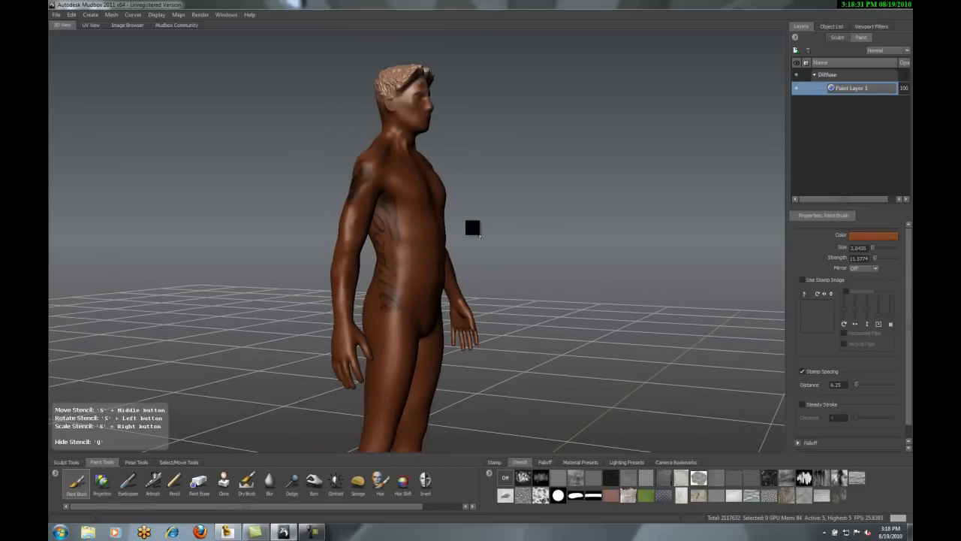
# - Bring the front of the head into view and import Pauly-D Front2 as the stencil image
pyautogui.keyDown('alt'); pyautogui.moveTo(472, 228); pyautogui.dragTo(493, 282); pyautogui.keyUp('alt')
pyautogui.keyDown('alt'); pyautogui.moveTo(494, 281); pyautogui.dragTo(376, 208, button='right'); pyautogui.keyUp('alt')
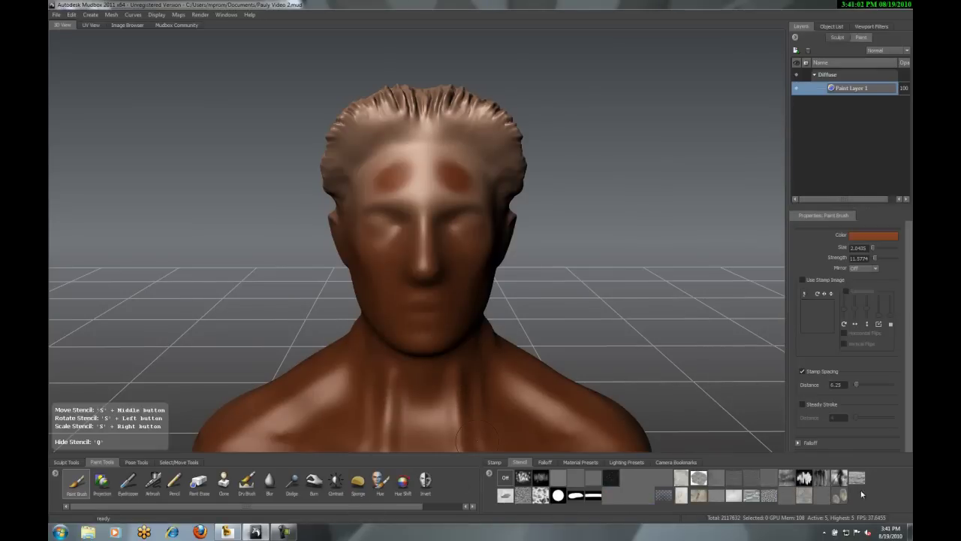
pyautogui.click(845, 495)
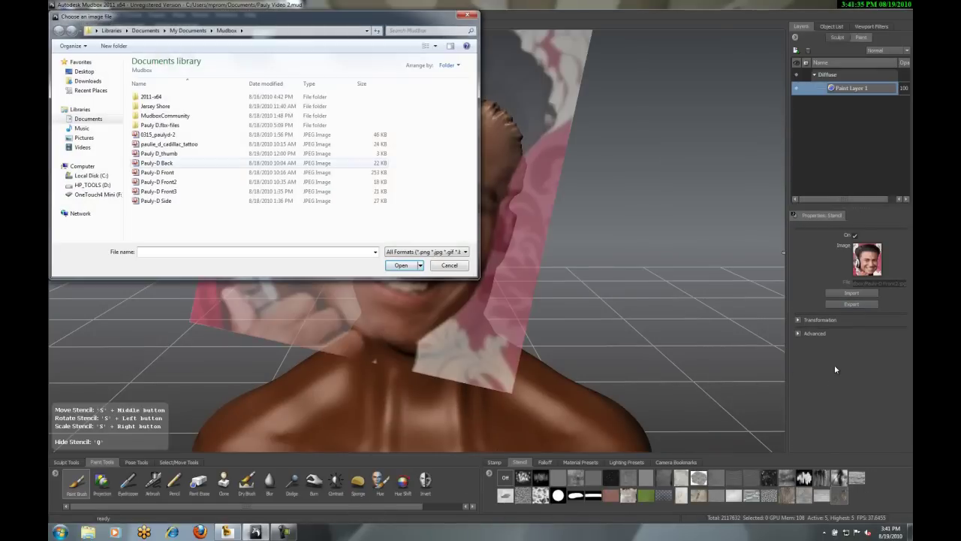
pyautogui.click(158, 182)
pyautogui.click(401, 265)
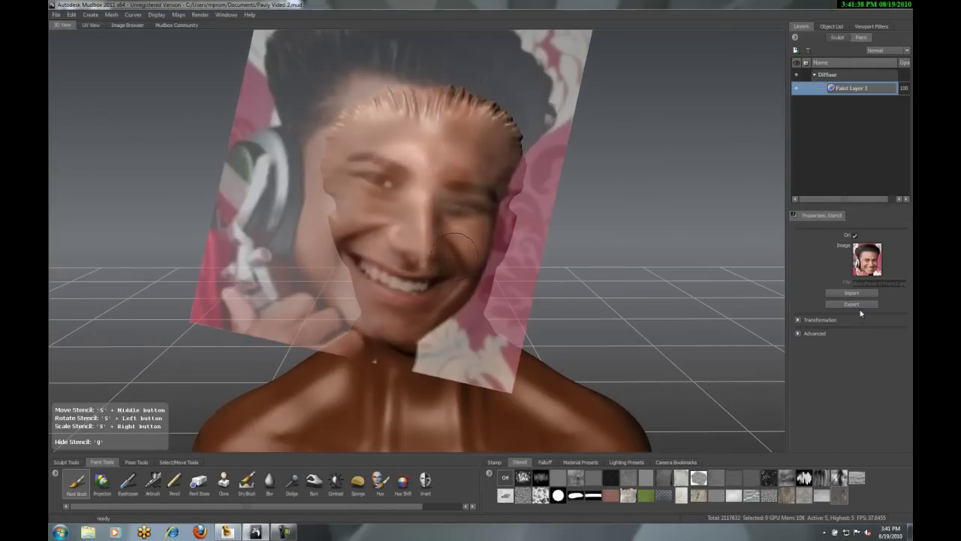
# - Rotate, scale and move the face photo stencil until its eyes, nose and mouth line up with the model's face
pyautogui.moveTo(182, 172)
pyautogui.keyDown('alt'); pyautogui.mouseDown()
pyautogui.moveTo(180, 197)
pyautogui.moveTo(235, 162)
pyautogui.moveTo(188, 182)
pyautogui.mouseUp(); pyautogui.keyUp('alt')
pyautogui.moveTo(425, 201); pyautogui.dragTo(461, 285, button='middle')
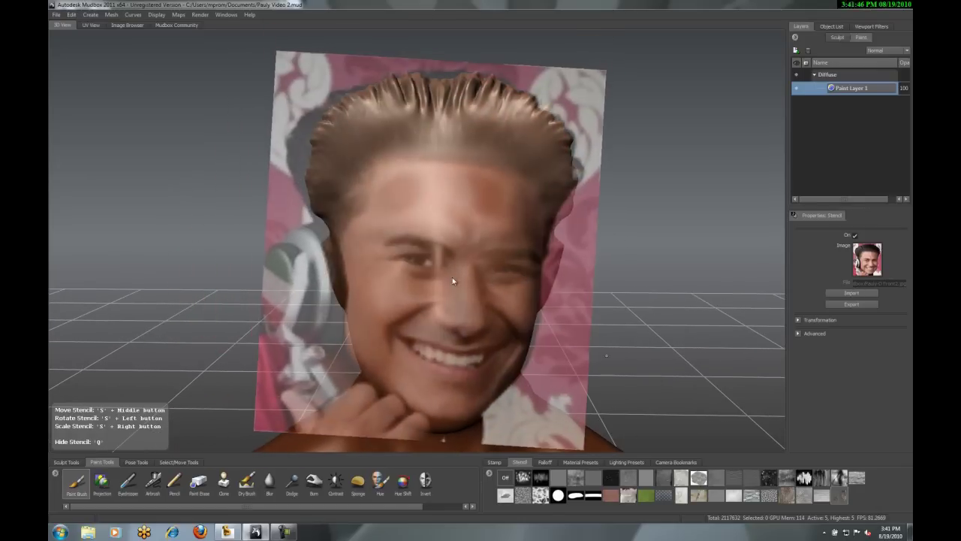
pyautogui.click(798, 333)
pyautogui.moveTo(451, 257)
pyautogui.mouseDown()
pyautogui.moveTo(461, 255)
pyautogui.moveTo(445, 259)
pyautogui.mouseUp()
pyautogui.moveTo(479, 270); pyautogui.dragTo(433, 251, button='middle')
pyautogui.moveTo(435, 253); pyautogui.dragTo(464, 252, button='right')
pyautogui.moveTo(429, 252); pyautogui.dragTo(467, 272)
pyautogui.moveTo(467, 272); pyautogui.dragTo(433, 252, button='right')
pyautogui.moveTo(462, 321); pyautogui.dragTo(520, 281, button='right')
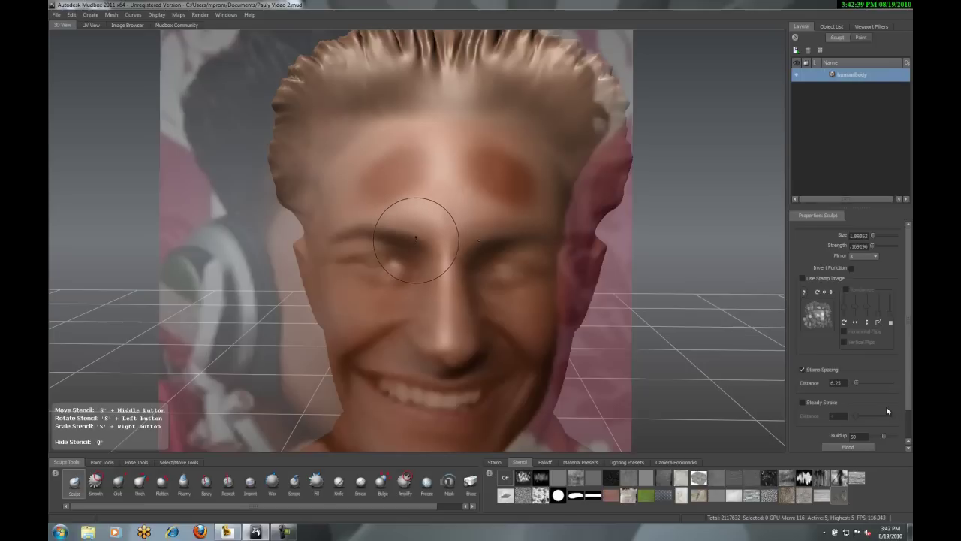
# - Sculpt the brow and eye area with a mirrored Sculpt brush at a reduced size, toggling the face stencil to check the relief
pyautogui.moveTo(416, 239); pyautogui.dragTo(404, 230)
pyautogui.moveTo(481, 266); pyautogui.dragTo(470, 260)
pyautogui.press('q')
pyautogui.press('q')
pyautogui.press('q')
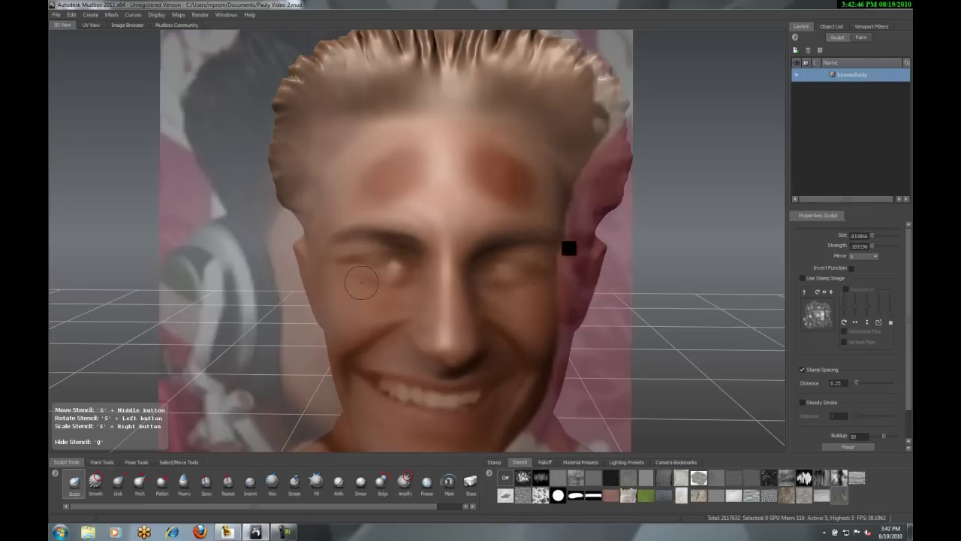
# - Project the photo's eyebrows onto the face with the mirrored Projection tool and hide the stencil to check the paint
pyautogui.click(102, 462)
pyautogui.click(102, 483)
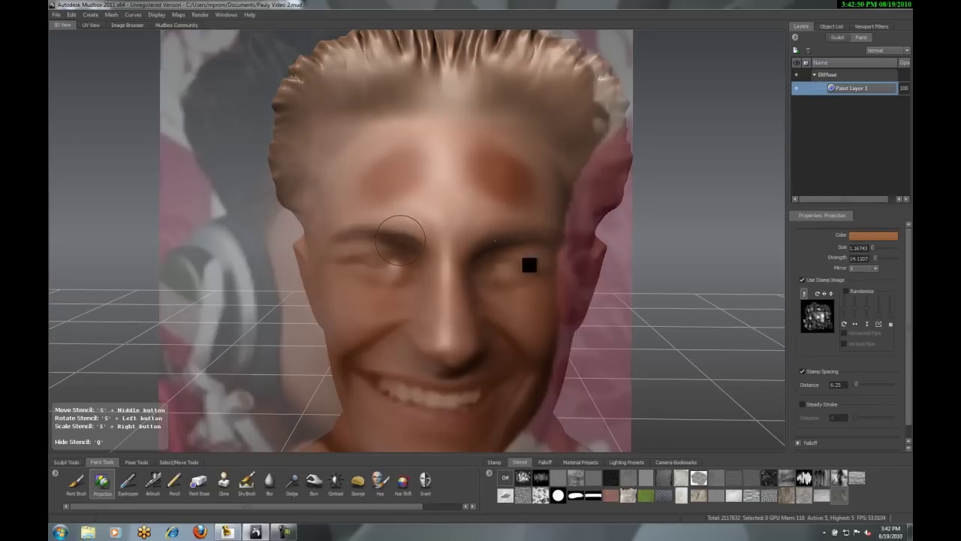
pyautogui.press('q')
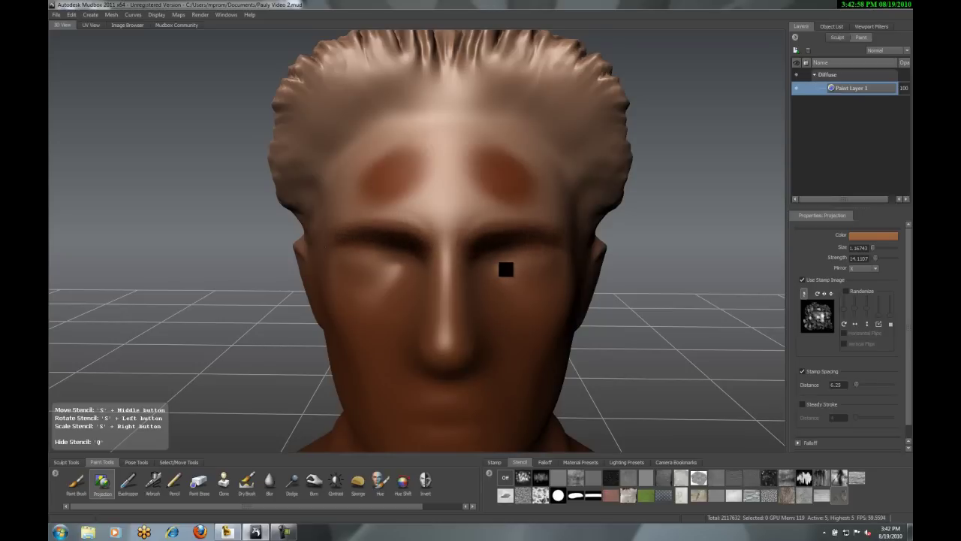
# - Project the photo's front hair and forehead onto the head with the Projection tool, toggling the face stencil to check the paint
pyautogui.press('q')
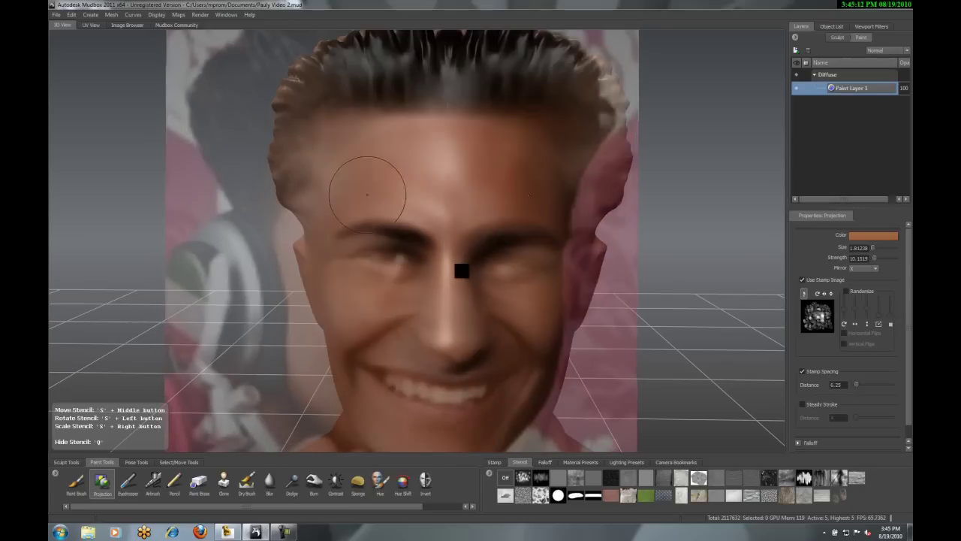
pyautogui.press('q')
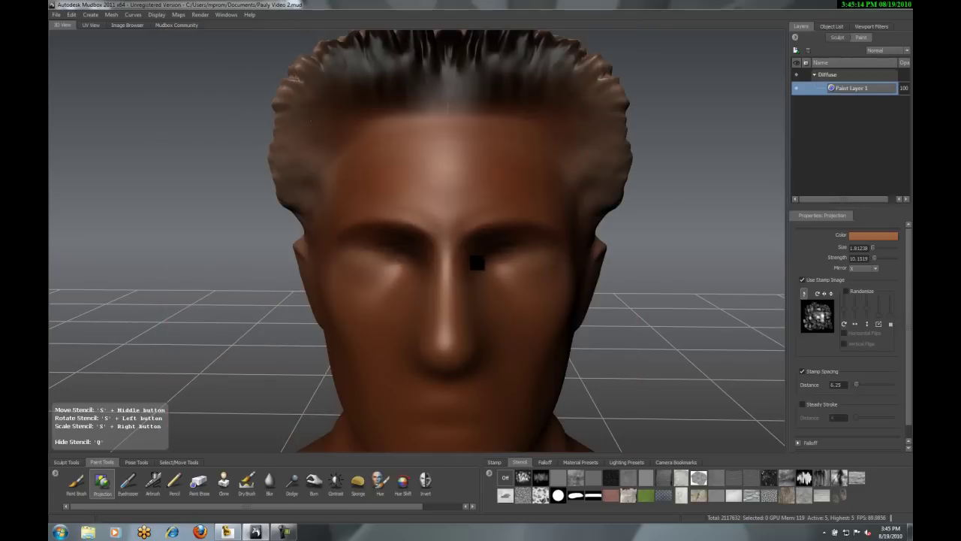
pyautogui.press('q')
pyautogui.moveTo(360, 160); pyautogui.dragTo(393, 190, button='middle')
pyautogui.press('q')
pyautogui.press('q')
pyautogui.press('q')
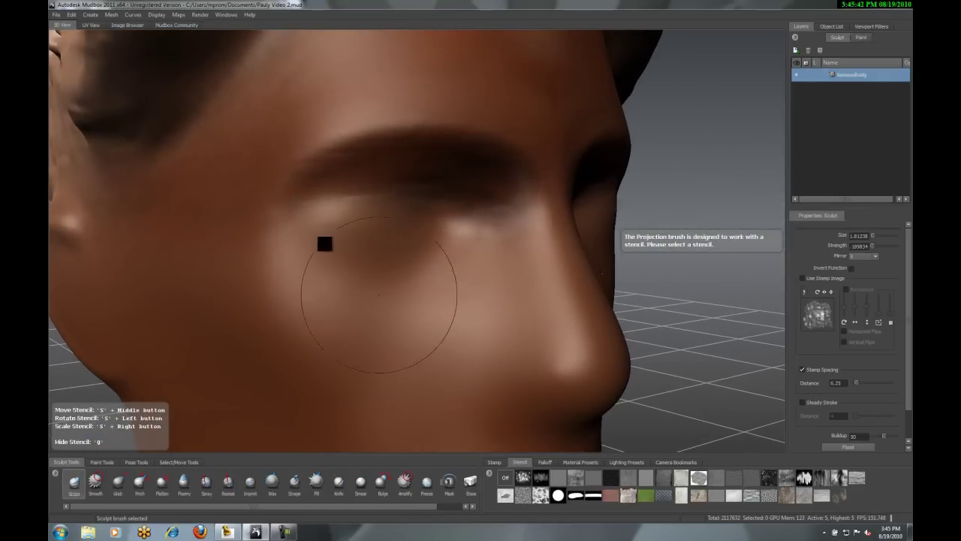
# - Sculpt upper and lower eyelid ridges around the eyes with a reduced-size mirrored Sculpt brush
pyautogui.click(467, 222)
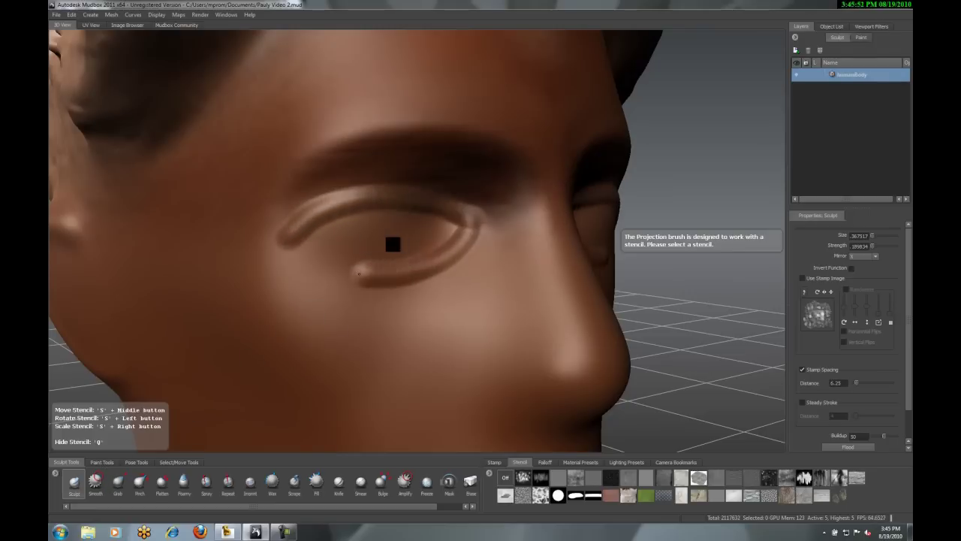
pyautogui.press('2')
pyautogui.keyDown('alt'); pyautogui.moveTo(393, 249); pyautogui.dragTo(495, 277); pyautogui.keyUp('alt')
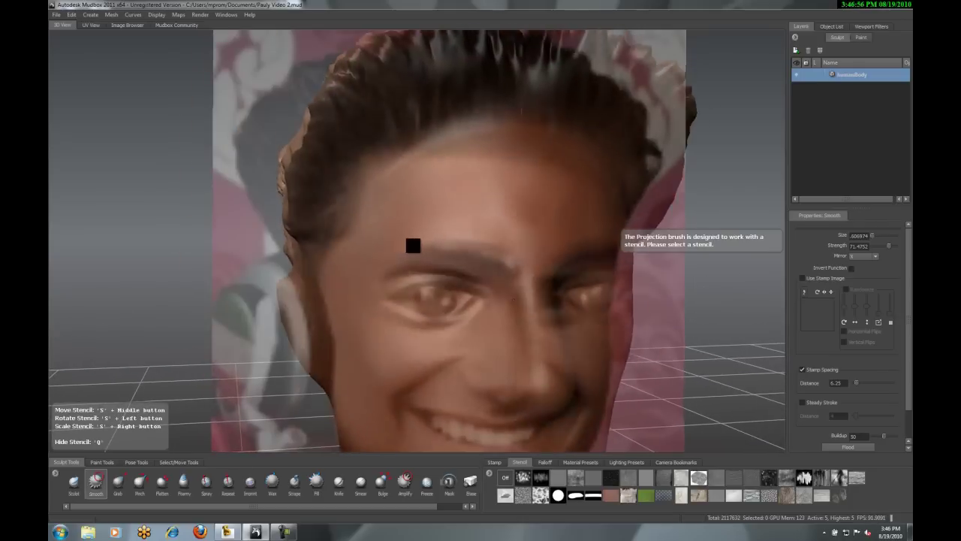
# - Move, rotate and scale the face photo stencil until its eyes and brows line up with the turned head
pyautogui.keyDown('alt'); pyautogui.moveTo(514, 299); pyautogui.dragTo(500, 278, button='middle'); pyautogui.keyUp('alt')
pyautogui.moveTo(489, 284); pyautogui.dragTo(469, 268)
pyautogui.moveTo(469, 267); pyautogui.dragTo(451, 223, button='middle')
pyautogui.moveTo(450, 223); pyautogui.dragTo(462, 221)
pyautogui.moveTo(395, 242); pyautogui.dragTo(337, 245, button='right')
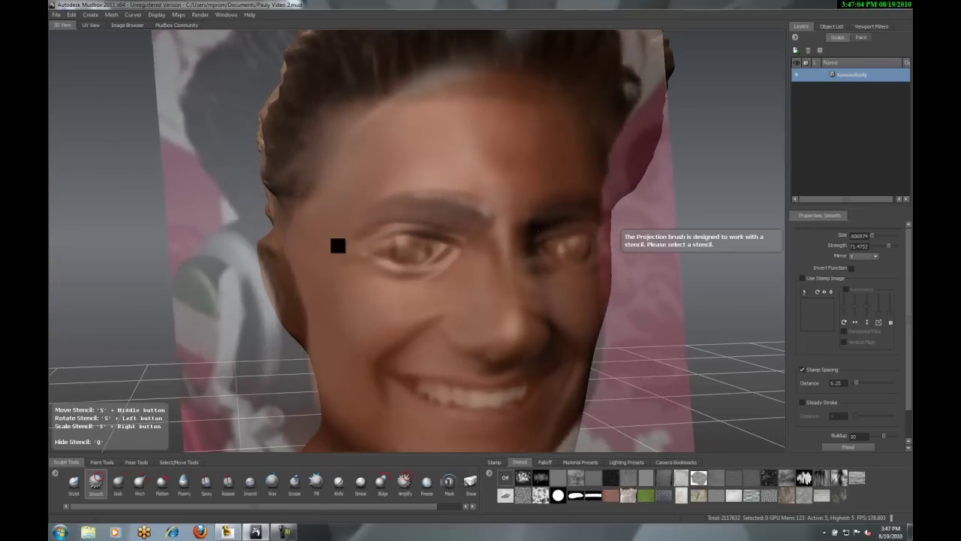
pyautogui.moveTo(451, 236); pyautogui.dragTo(342, 235, button='right')
pyautogui.moveTo(489, 242); pyautogui.dragTo(349, 231, button='right')
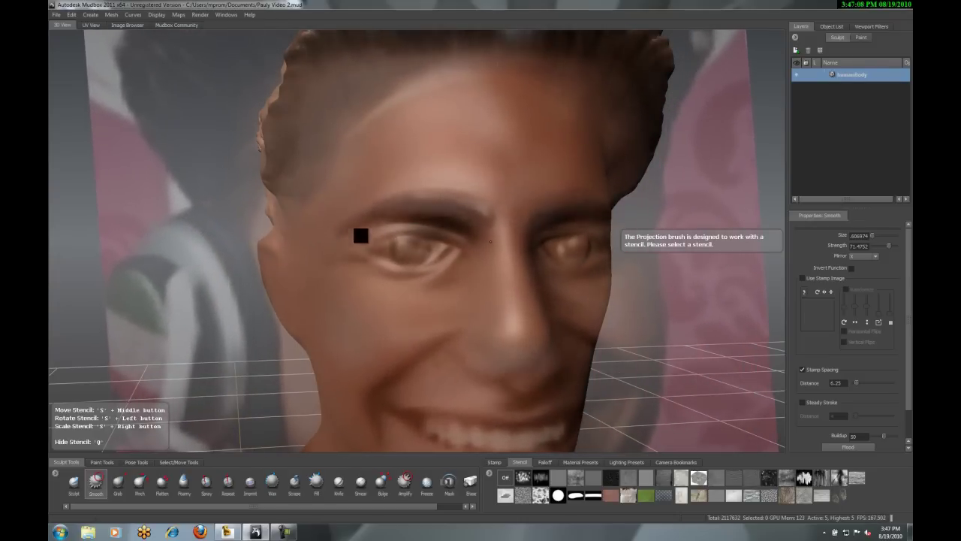
# - Project the photo's eyes onto the sculpted eyes with the Projection tool, checking the paint with the stencil hidden
pyautogui.click(102, 462)
pyautogui.click(102, 482)
pyautogui.press('q')
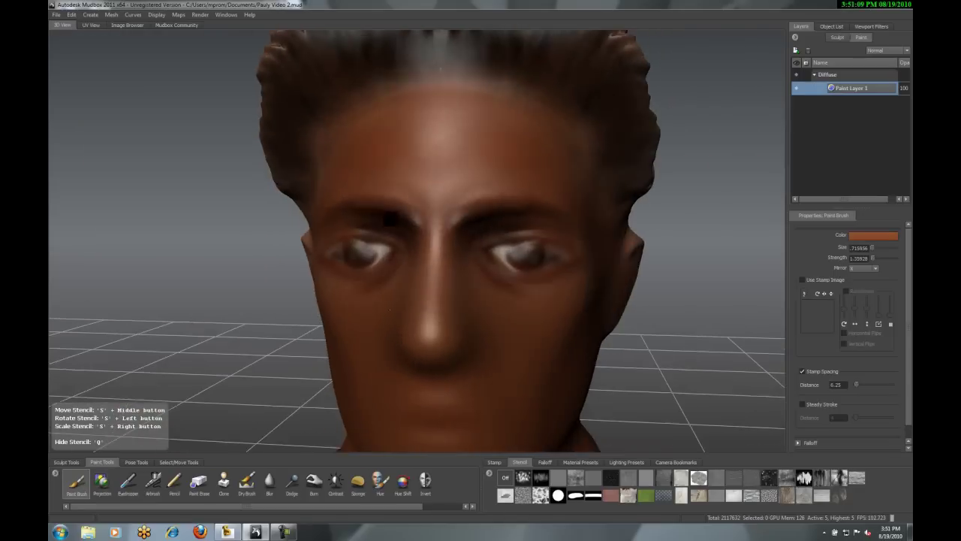
# - Project the photo's smiling mouth onto the lower face at strength 100 and hide the stencil to check it
pyautogui.keyDown('alt'); pyautogui.moveTo(378, 65); pyautogui.dragTo(381, 66); pyautogui.keyUp('alt')
pyautogui.keyDown('alt'); pyautogui.moveTo(378, 65); pyautogui.dragTo(367, 182, button='right'); pyautogui.keyUp('alt')
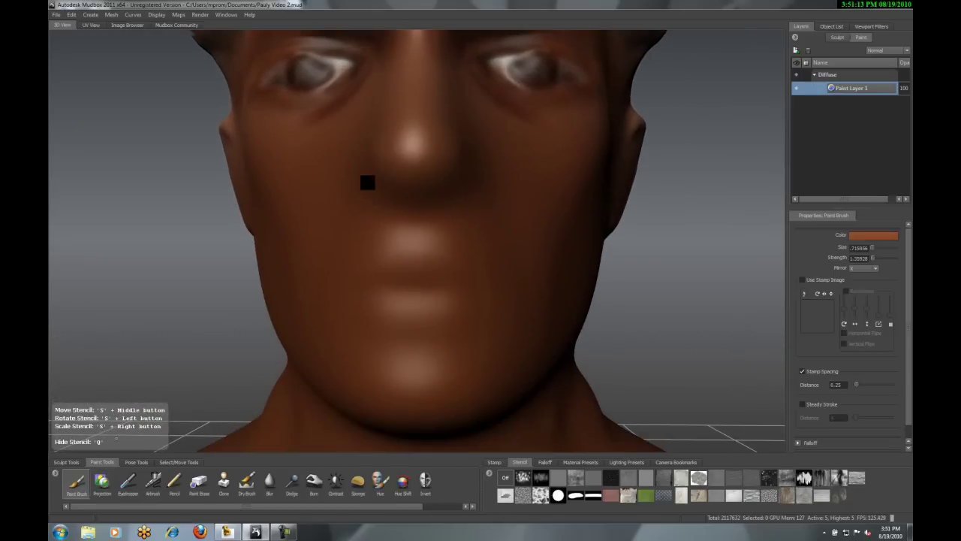
pyautogui.press('1')
pyautogui.press('q')
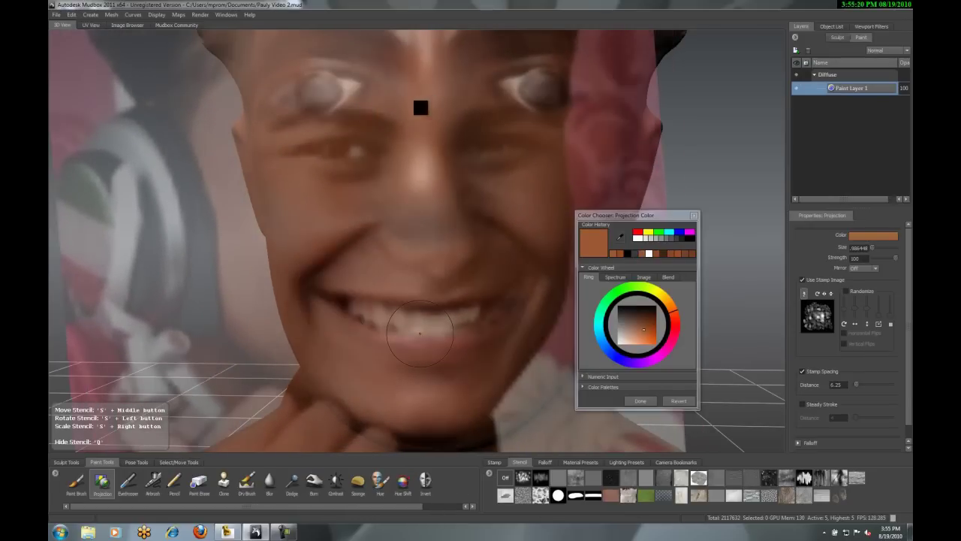
pyautogui.press('q')
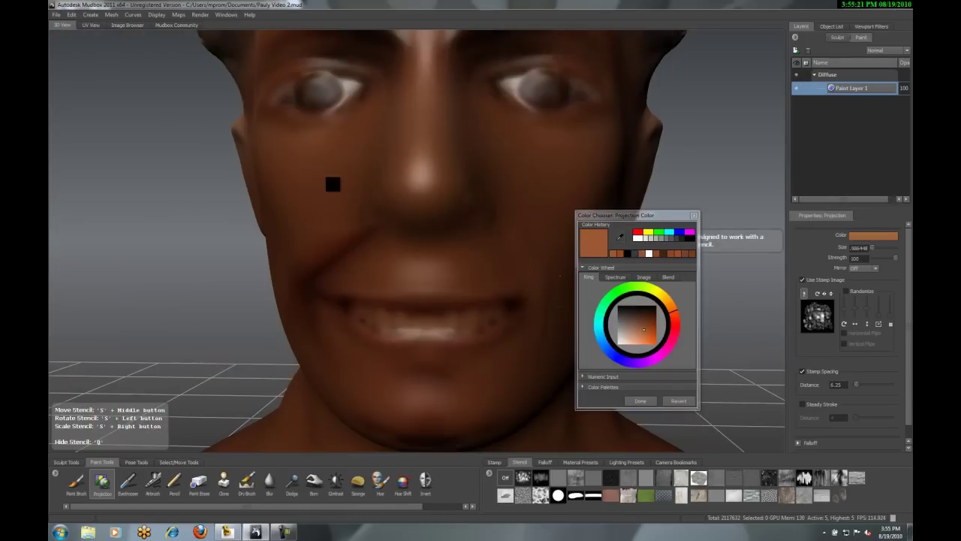
# - Project dark hair from the rear-view photo stencil onto the back of the head, hiding the stencil to check coverage
pyautogui.keyDown('alt'); pyautogui.moveTo(332, 184); pyautogui.dragTo(301, 197, button='right'); pyautogui.keyUp('alt')
pyautogui.moveTo(294, 140)
pyautogui.keyDown('alt'); pyautogui.mouseDown()
pyautogui.moveTo(302, 89)
pyautogui.moveTo(343, 54)
pyautogui.moveTo(295, 148)
pyautogui.moveTo(333, 103)
pyautogui.moveTo(278, 135)
pyautogui.mouseUp(); pyautogui.keyUp('alt')
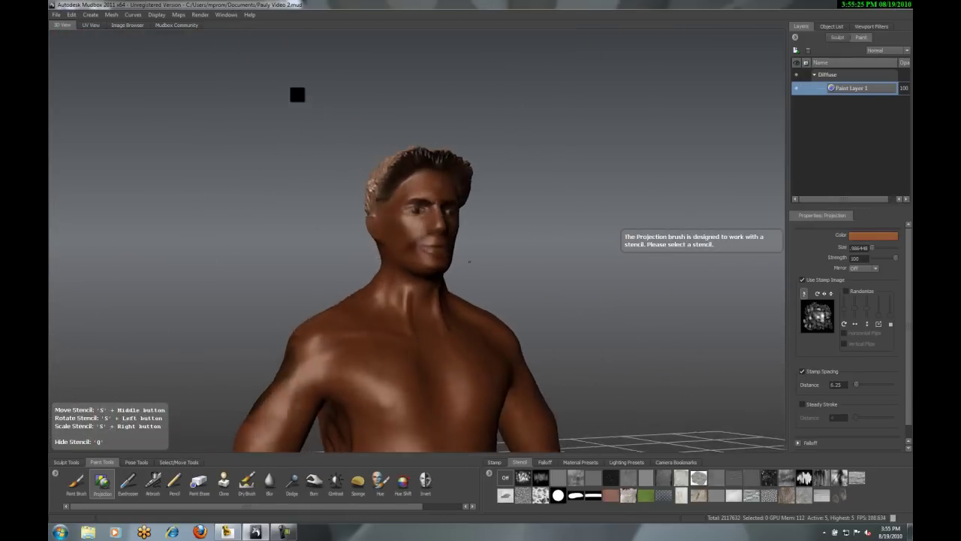
pyautogui.keyDown('alt'); pyautogui.moveTo(278, 135); pyautogui.dragTo(395, 64, button='right'); pyautogui.keyUp('alt')
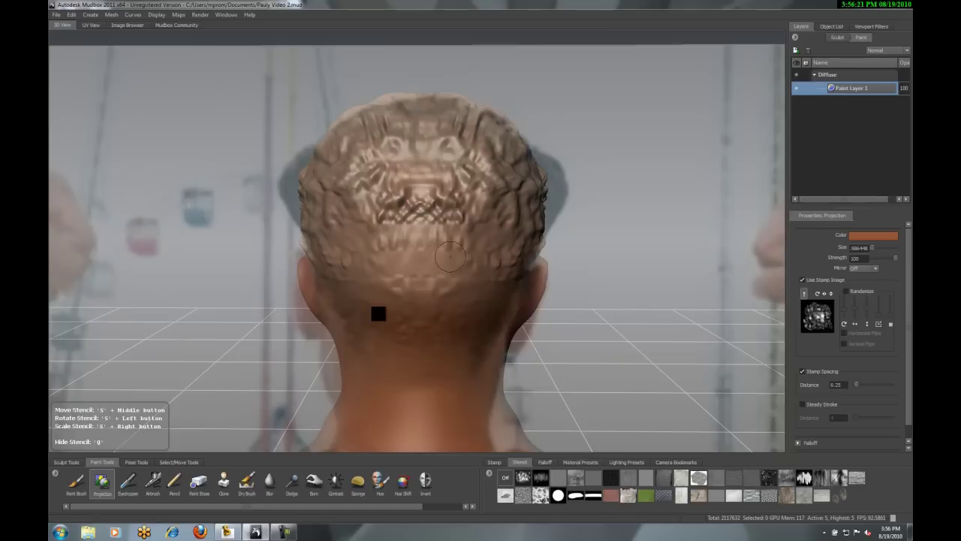
pyautogui.moveTo(443, 251)
pyautogui.mouseDown()
pyautogui.moveTo(414, 291)
pyautogui.moveTo(463, 279)
pyautogui.mouseUp()
pyautogui.moveTo(448, 232); pyautogui.dragTo(467, 239)
pyautogui.moveTo(388, 304)
pyautogui.mouseDown()
pyautogui.moveTo(368, 295)
pyautogui.moveTo(523, 232)
pyautogui.moveTo(367, 252)
pyautogui.mouseUp()
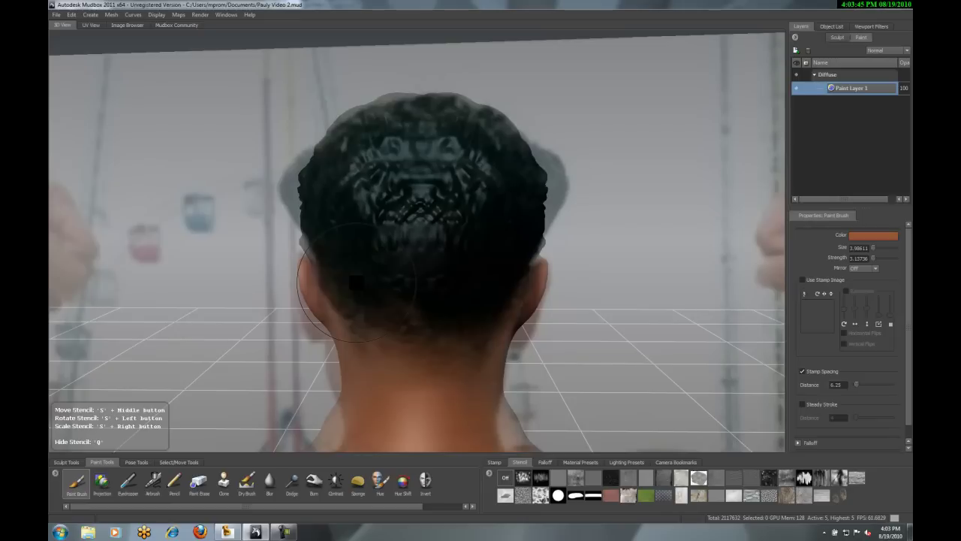
pyautogui.press('q')
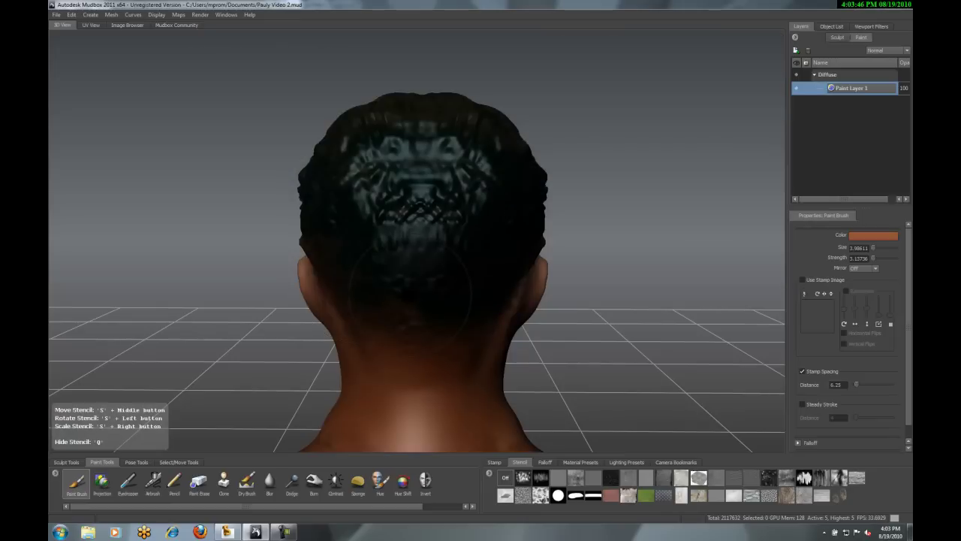
# - Project the photo's dark hair onto the side of the head above the ear, toggling the stencil to check coverage
pyautogui.keyDown('alt'); pyautogui.moveTo(410, 292); pyautogui.dragTo(443, 232); pyautogui.keyUp('alt')
pyautogui.press('q')
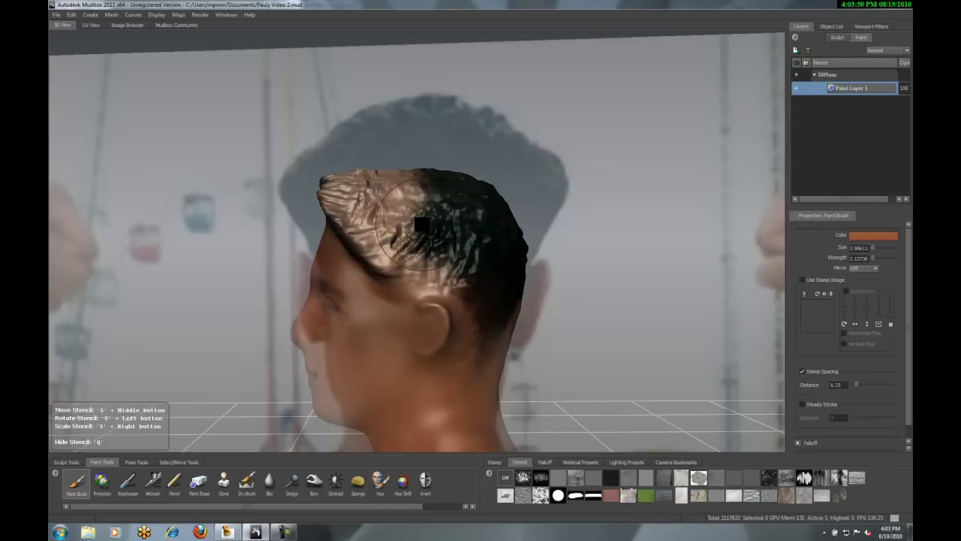
pyautogui.press('q')
pyautogui.press('q')
pyautogui.click(99, 483)
pyautogui.moveTo(441, 213)
pyautogui.mouseDown()
pyautogui.moveTo(386, 212)
pyautogui.moveTo(384, 237)
pyautogui.moveTo(458, 263)
pyautogui.moveTo(406, 192)
pyautogui.moveTo(326, 197)
pyautogui.moveTo(368, 217)
pyautogui.moveTo(405, 177)
pyautogui.moveTo(474, 186)
pyautogui.mouseUp()
pyautogui.moveTo(411, 271)
pyautogui.mouseDown()
pyautogui.moveTo(473, 304)
pyautogui.moveTo(482, 323)
pyautogui.mouseUp()
pyautogui.press('q')
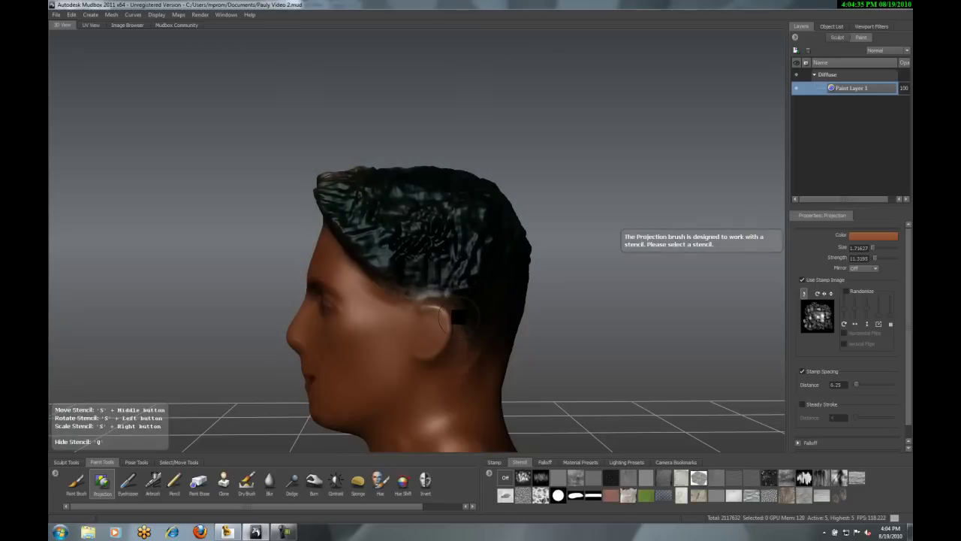
pyautogui.moveTo(458, 319)
pyautogui.keyDown('alt'); pyautogui.mouseDown()
pyautogui.moveTo(564, 321)
pyautogui.moveTo(464, 281)
pyautogui.moveTo(459, 318)
pyautogui.moveTo(429, 293)
pyautogui.moveTo(528, 300)
pyautogui.moveTo(508, 315)
pyautogui.moveTo(403, 270)
pyautogui.mouseUp(); pyautogui.keyUp('alt')
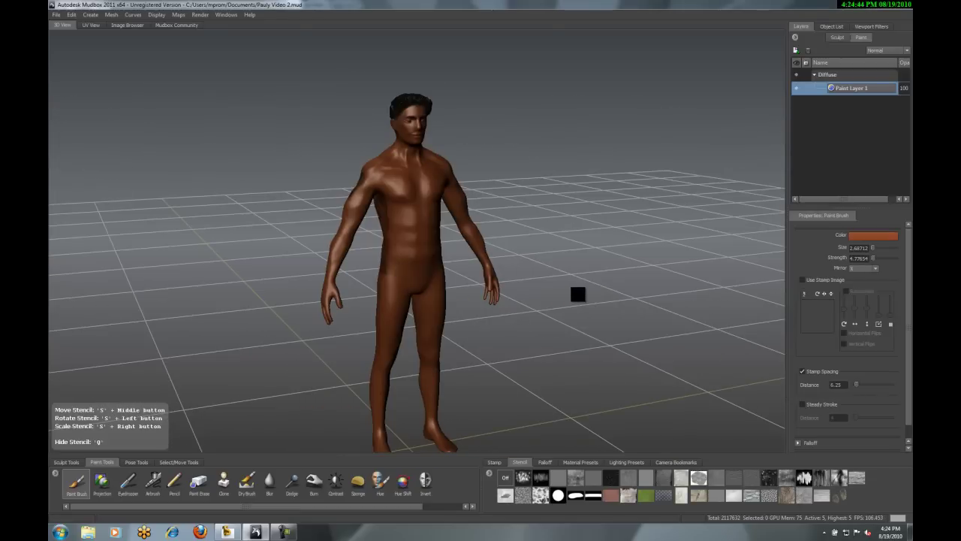
# - Add a cube mesh to the scene around the figure's legs as the base for the shorts
pyautogui.keyDown('alt'); pyautogui.moveTo(578, 294); pyautogui.dragTo(514, 284); pyautogui.keyUp('alt')
pyautogui.click(90, 15)
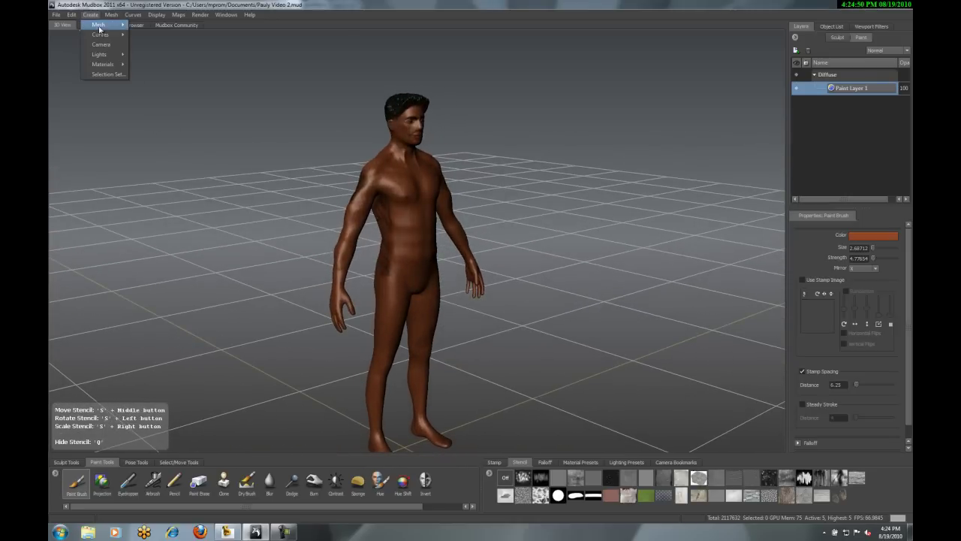
pyautogui.moveTo(111, 29)
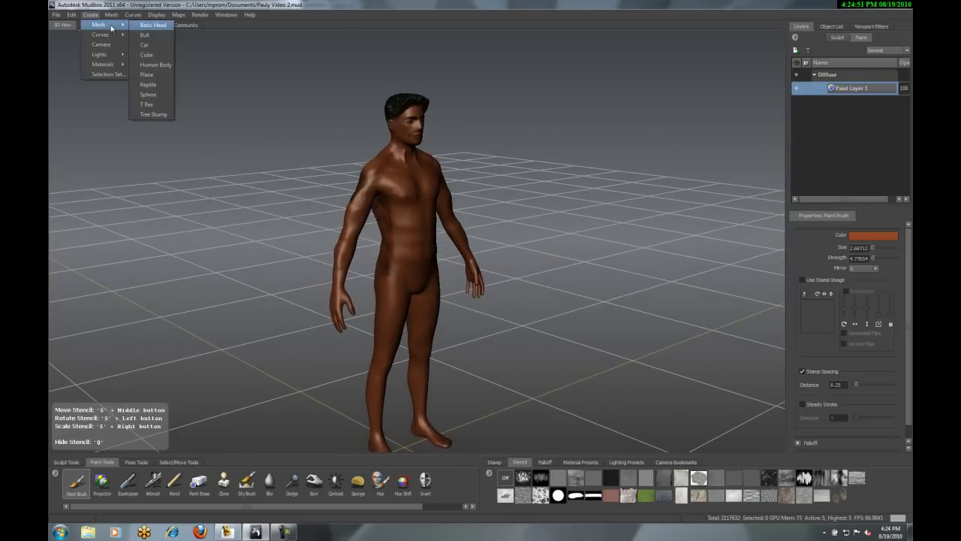
pyautogui.click(165, 55)
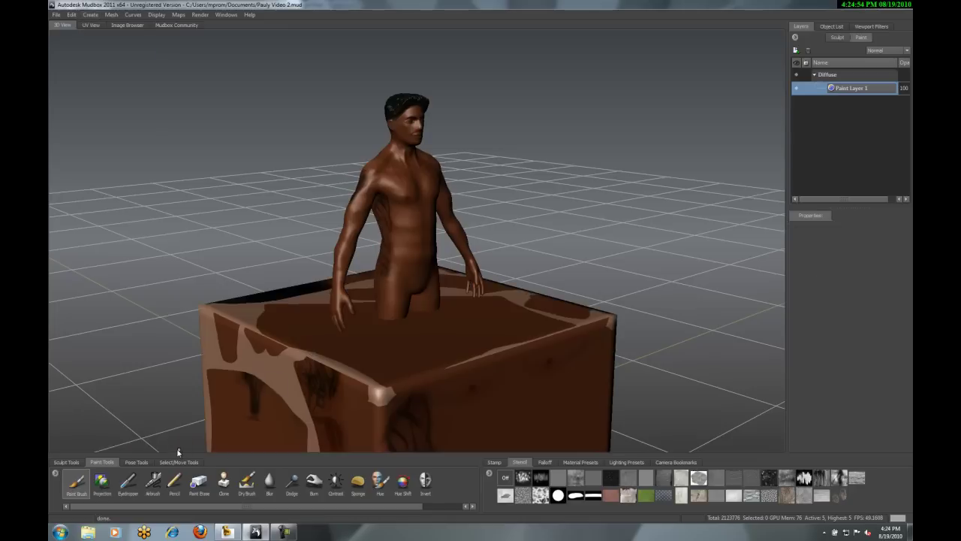
# - Select the cube and scale it around the figure's hips and upper legs
pyautogui.click(178, 461)
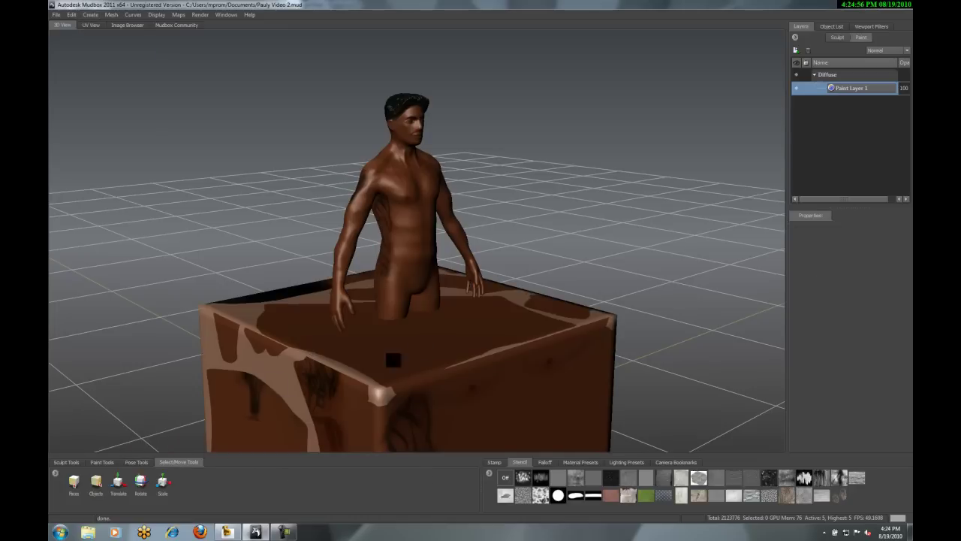
pyautogui.press('a')
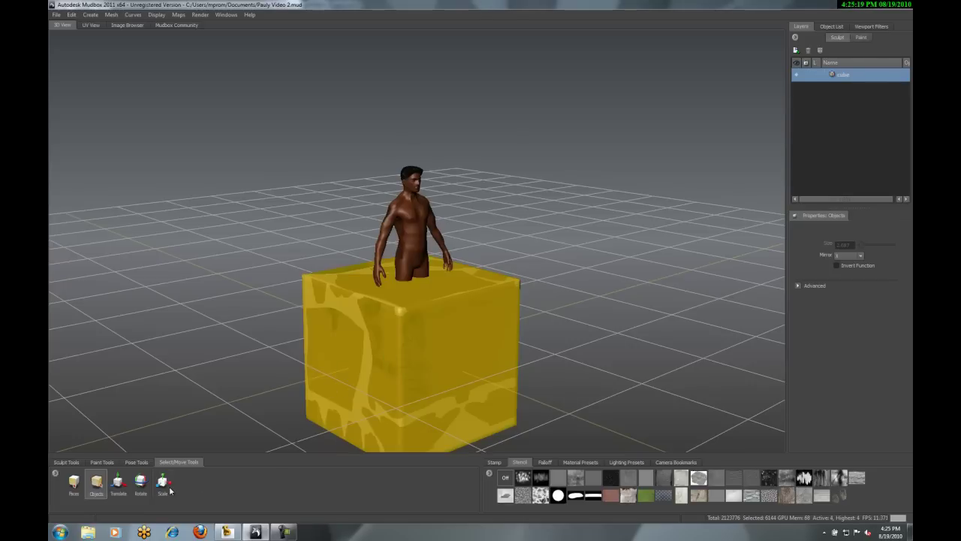
pyautogui.click(162, 483)
pyautogui.moveTo(439, 365); pyautogui.dragTo(400, 358)
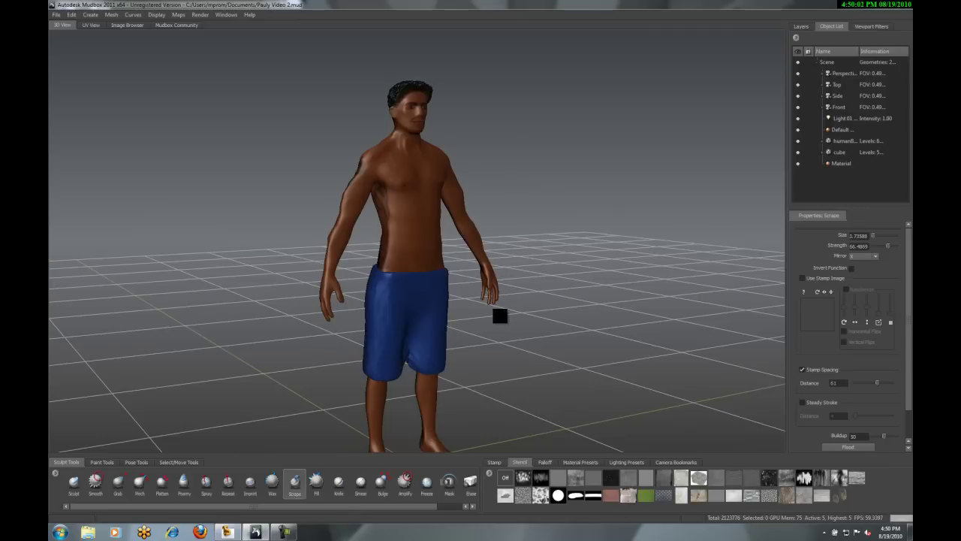
# - Select the whole figure with its shorts and export the selection as the OBJ file Pauly D
pyautogui.keyDown('alt'); pyautogui.moveTo(500, 316); pyautogui.dragTo(284, 310); pyautogui.keyUp('alt')
pyautogui.keyDown('alt'); pyautogui.moveTo(449, 292); pyautogui.dragTo(487, 243); pyautogui.keyUp('alt')
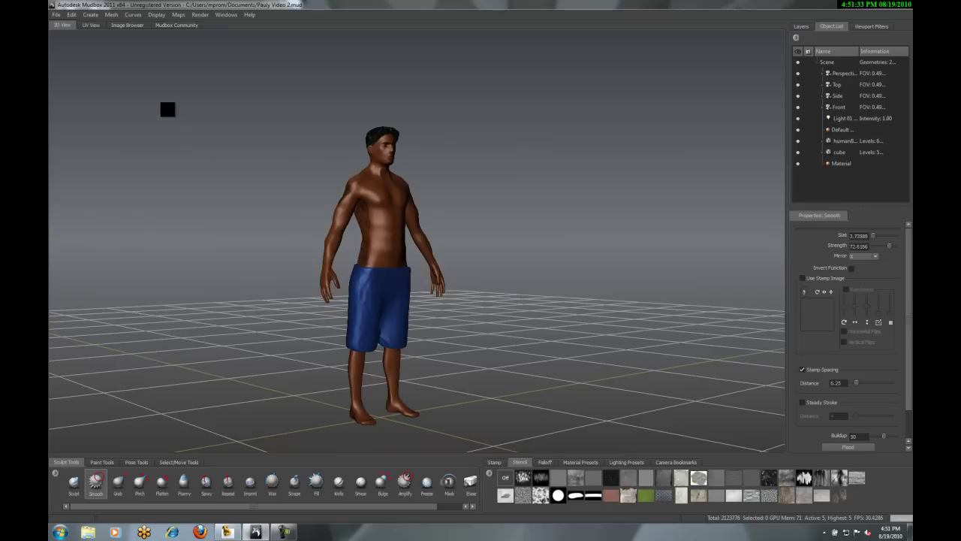
pyautogui.click(71, 15)
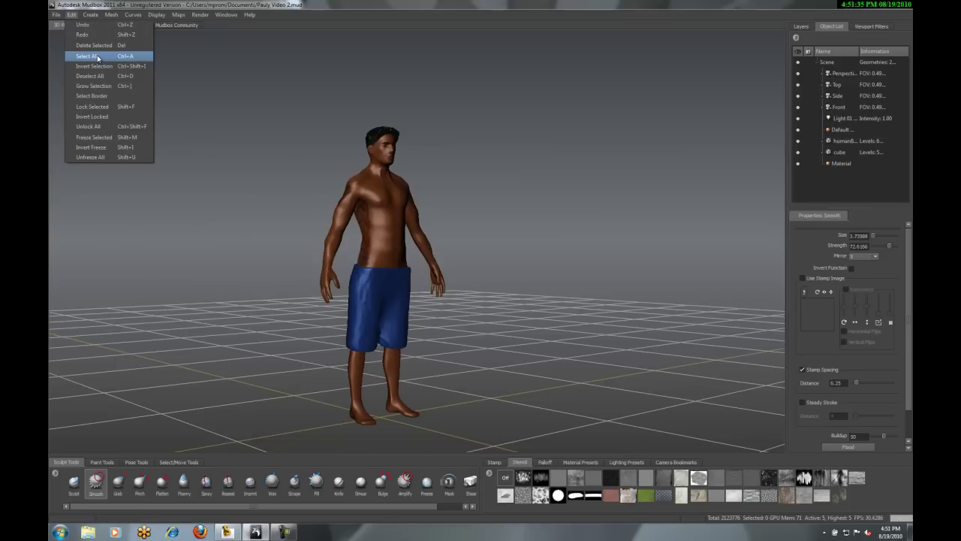
pyautogui.click(72, 15)
pyautogui.click(56, 15)
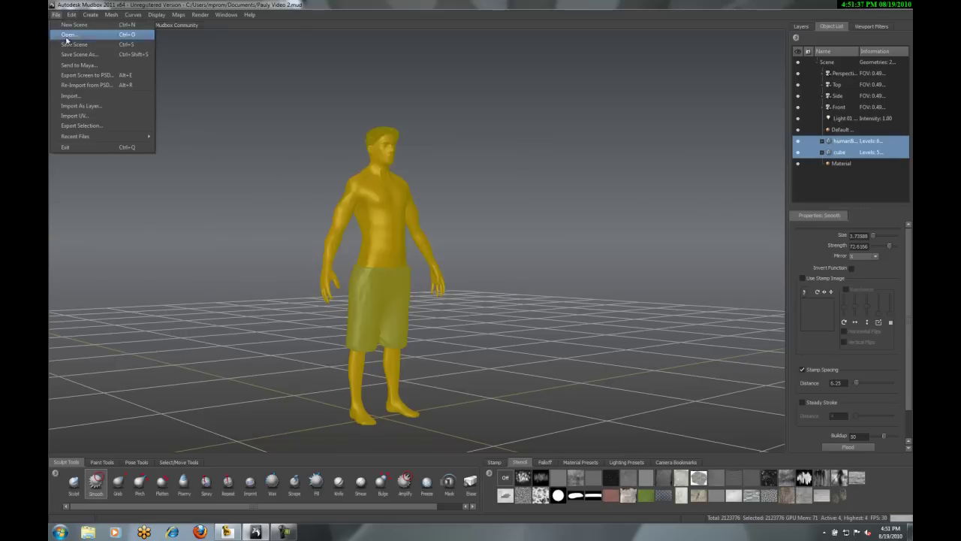
pyautogui.click(118, 127)
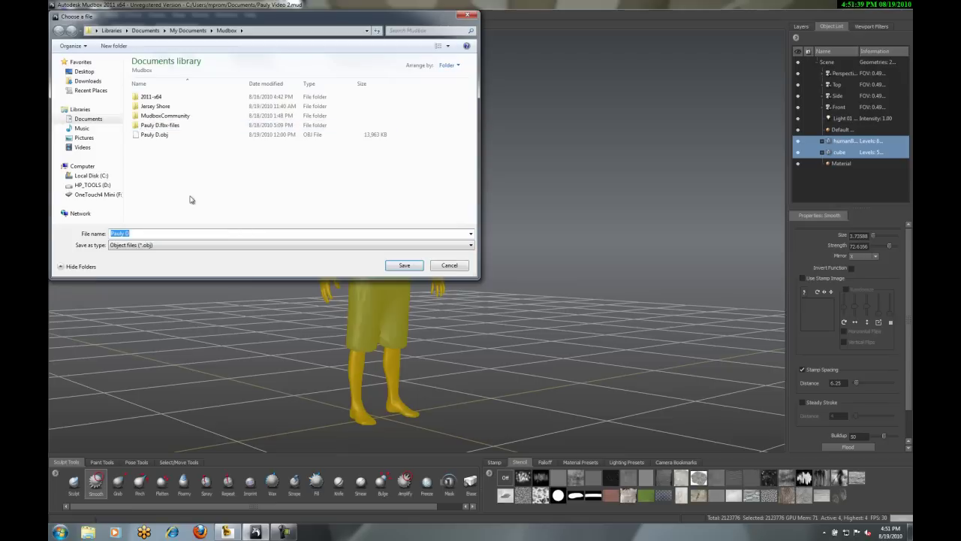
pyautogui.click(403, 266)
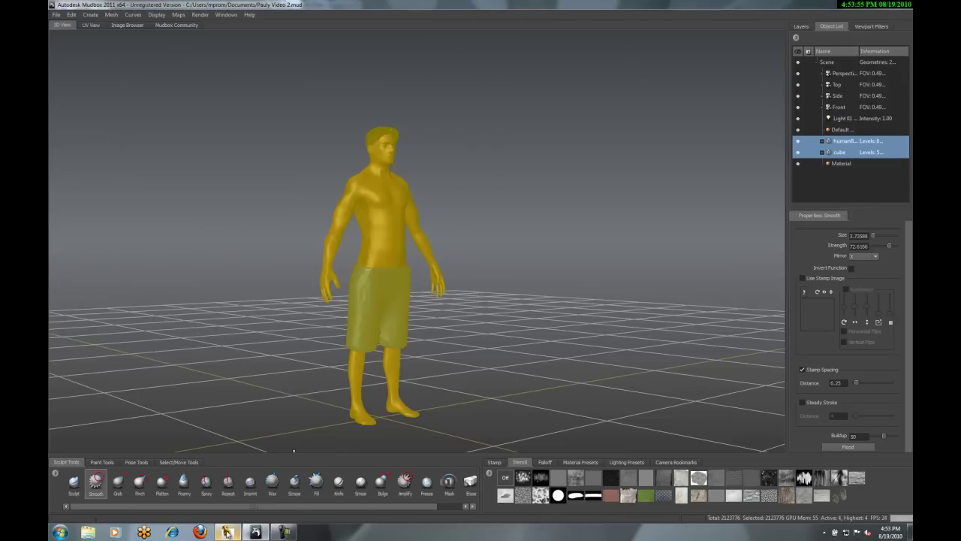
# - Switch to Autodesk Showcase and import the exported figure model into the blue convertible scene
pyautogui.click(228, 533)
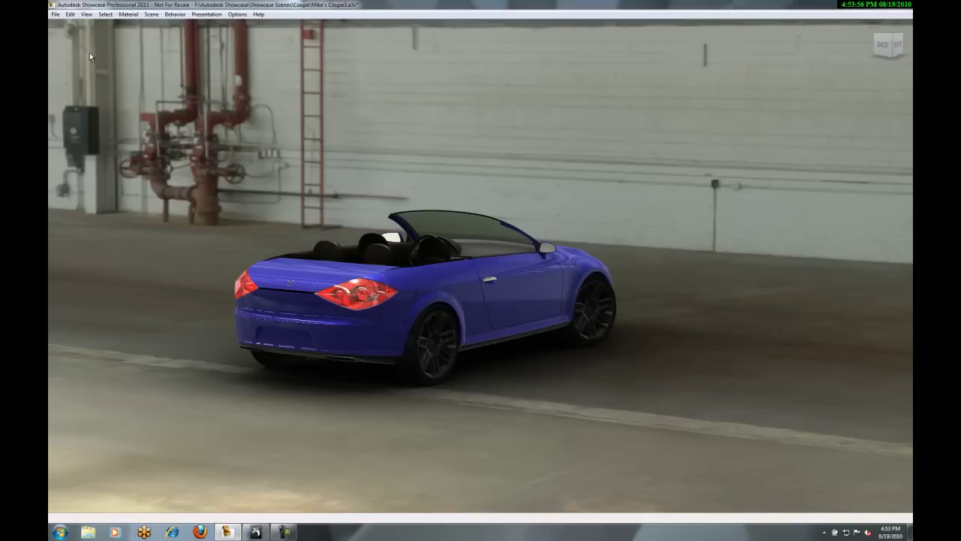
pyautogui.click(55, 14)
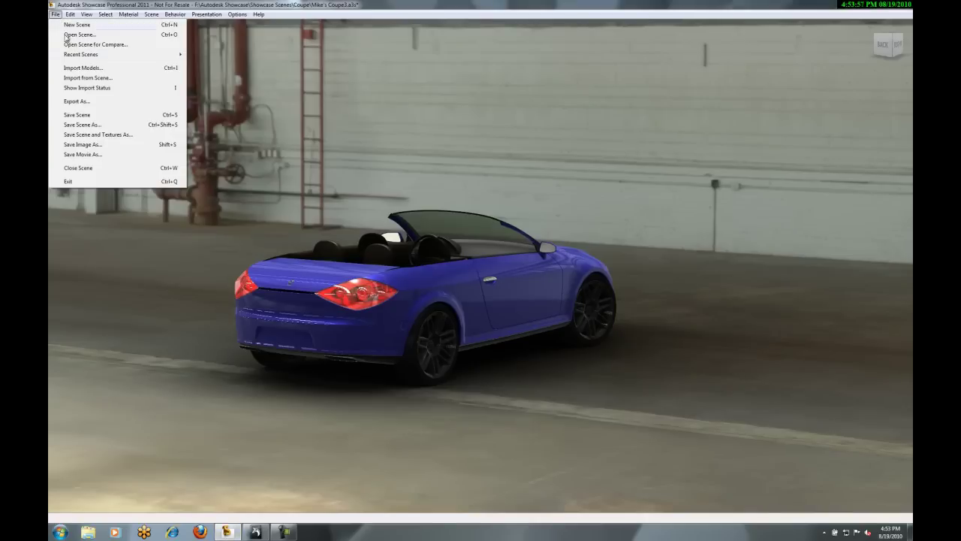
pyautogui.click(101, 69)
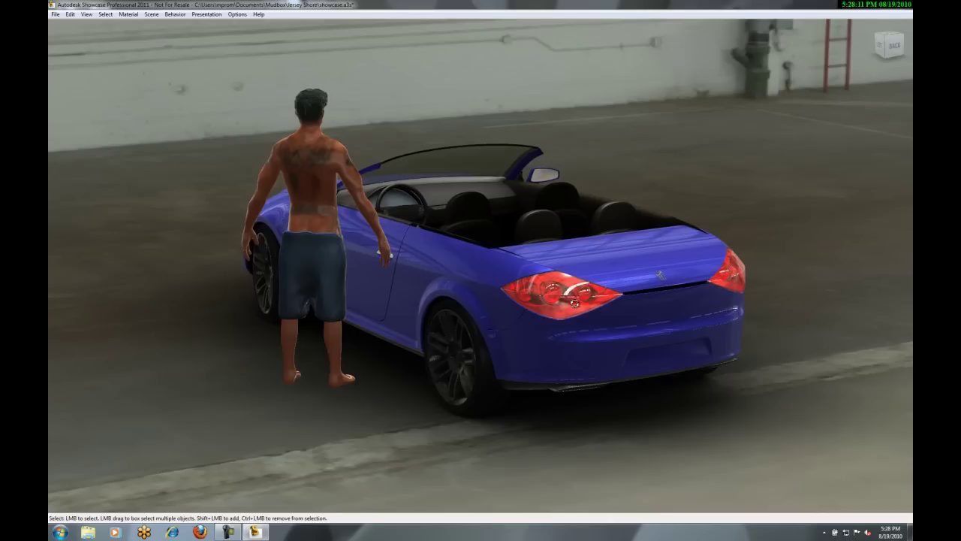
# - Examine the tattooed figure beside the blue convertible from behind, from the side and from the front quarter
pyautogui.keyDown('alt'); pyautogui.moveTo(574, 303); pyautogui.dragTo(574, 296); pyautogui.keyUp('alt')
pyautogui.moveTo(453, 295); pyautogui.dragTo(452, 295)
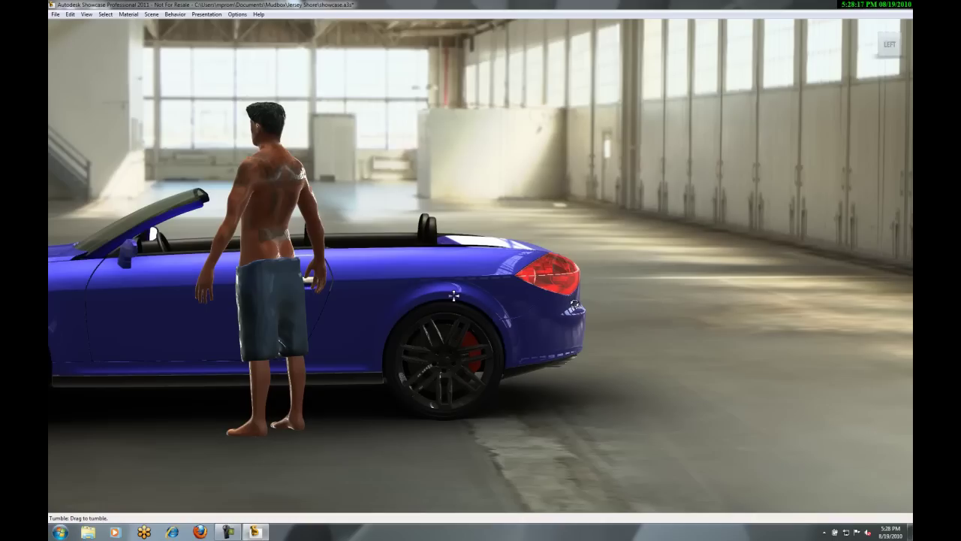
pyautogui.moveTo(575, 303); pyautogui.dragTo(574, 303)
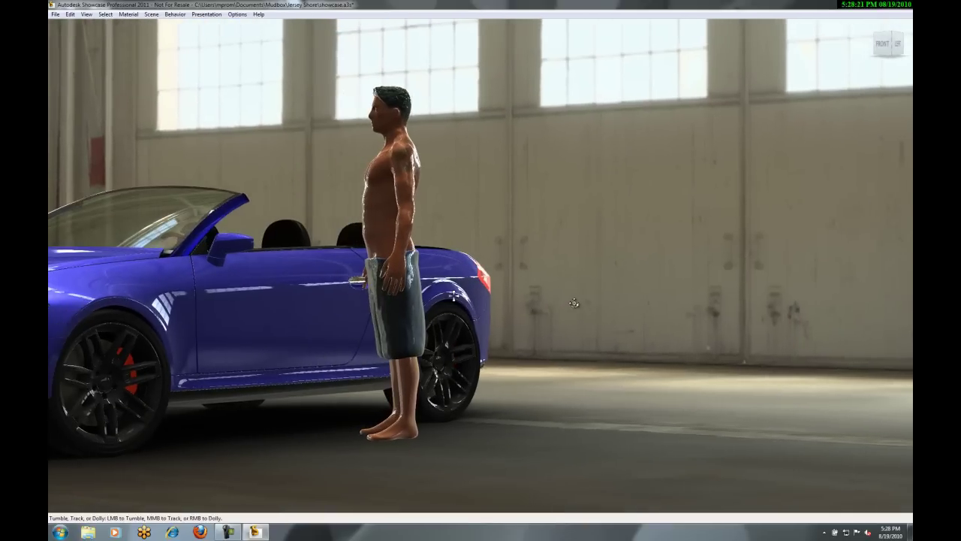
pyautogui.moveTo(575, 304); pyautogui.dragTo(575, 304, button='middle')
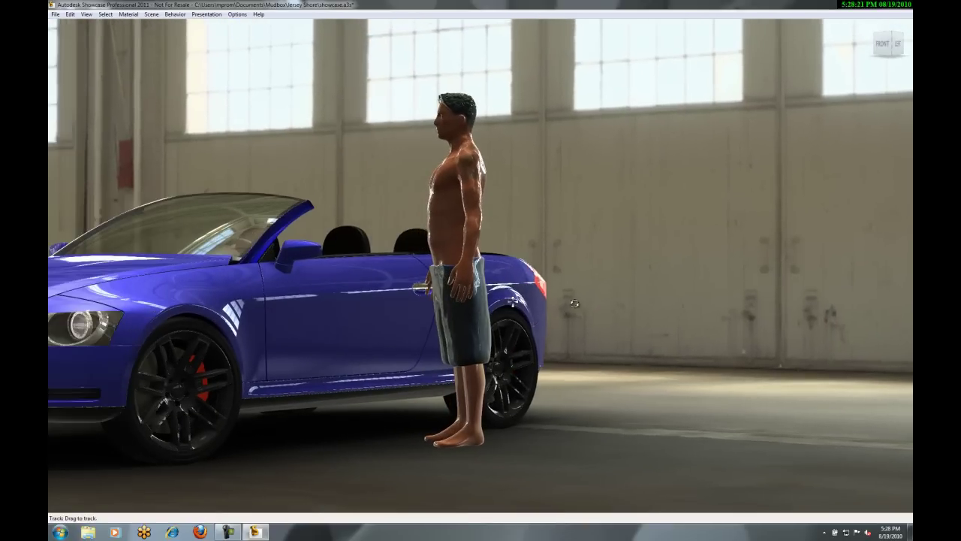
pyautogui.keyDown('alt'); pyautogui.moveTo(574, 303); pyautogui.dragTo(574, 306); pyautogui.keyUp('alt')
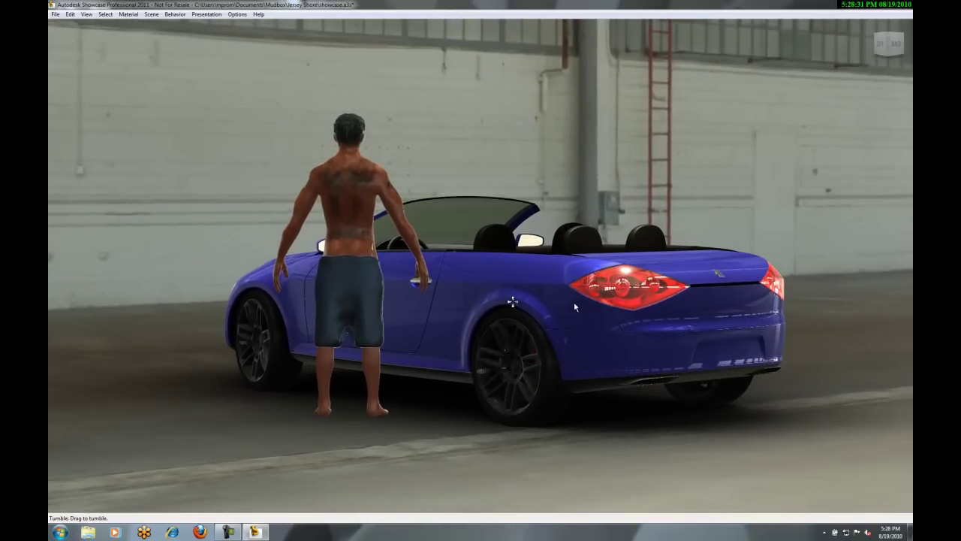